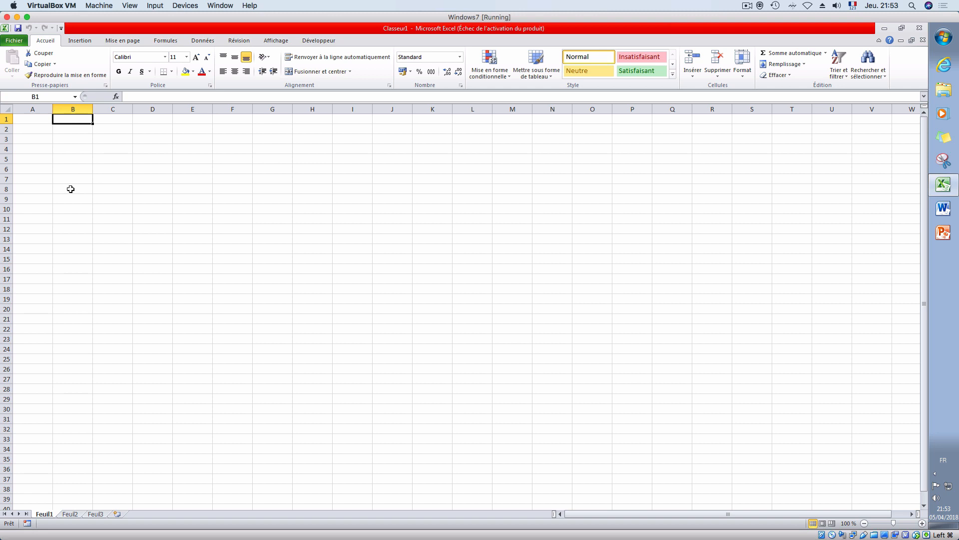
Step: Enter the label DATE in cell A1 and the date 1/1/2018 in cell B1
{"action": "left_click", "coordinate": [44, 117]}
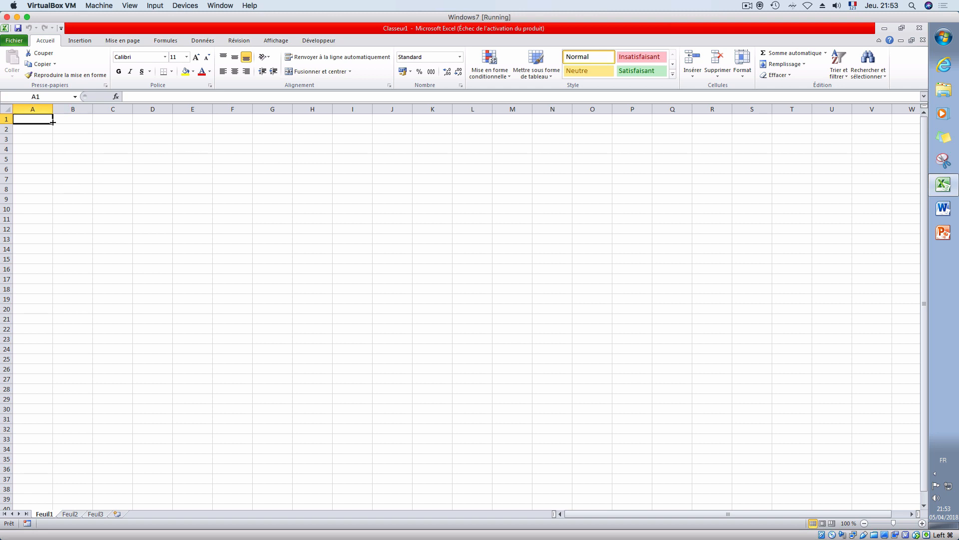
{"action": "type", "text": "DATRE"}
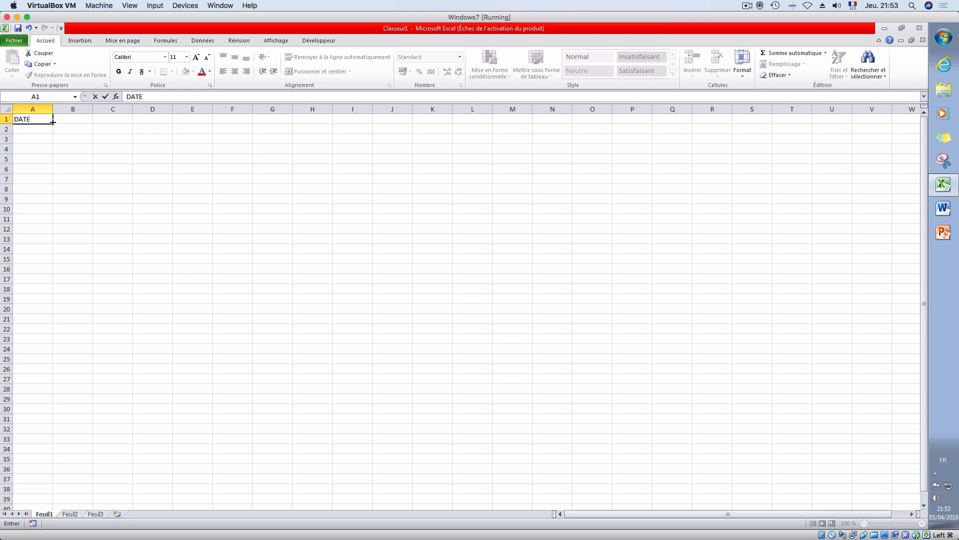
{"action": "left_click", "coordinate": [56, 118]}
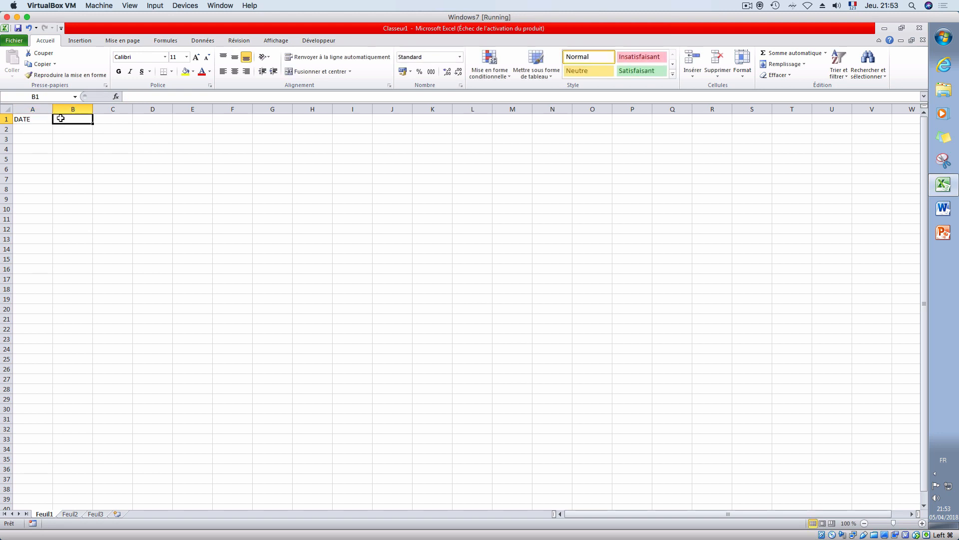
{"action": "type", "text": "1/1/2018"}
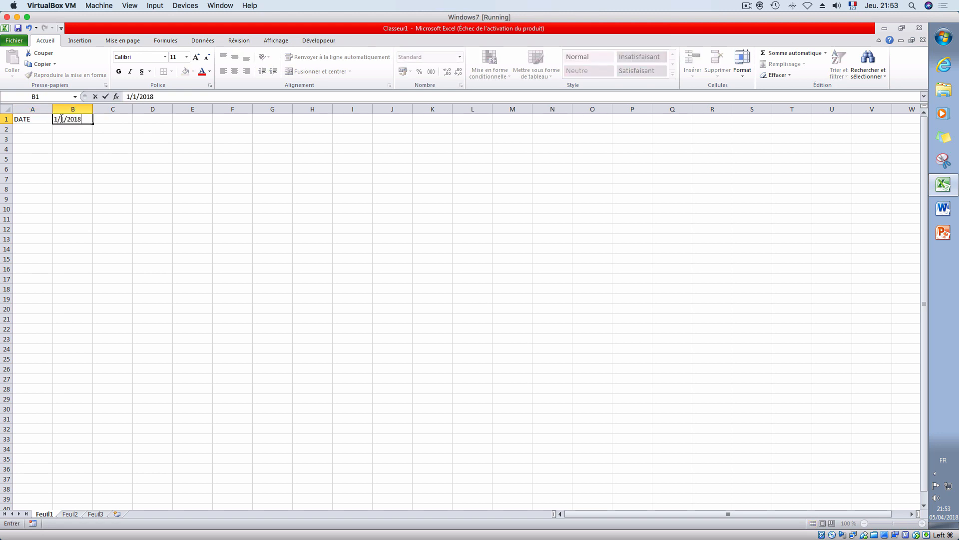
{"action": "key", "text": "Return"}
{"action": "left_click", "coordinate": [62, 119]}
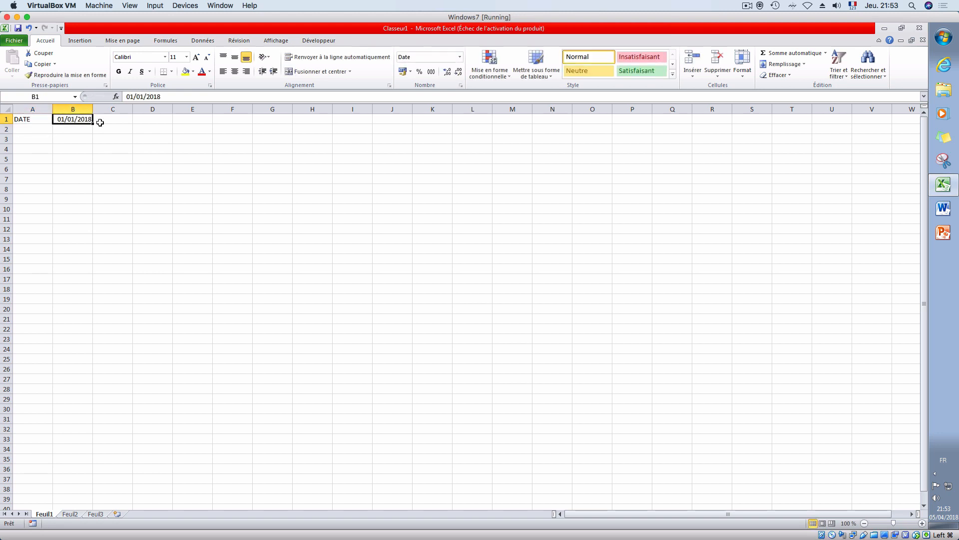
Step: Enter 1/02/2018 in C1 and extend the two dates as a monthly series through M1
{"action": "left_click", "coordinate": [105, 118]}
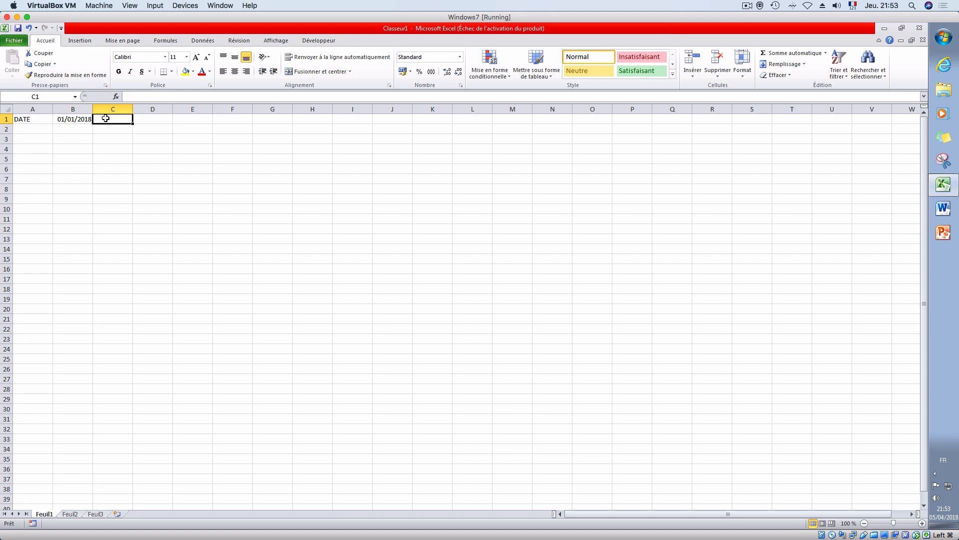
{"action": "type", "text": "1/02/2018"}
{"action": "key", "text": "Return"}
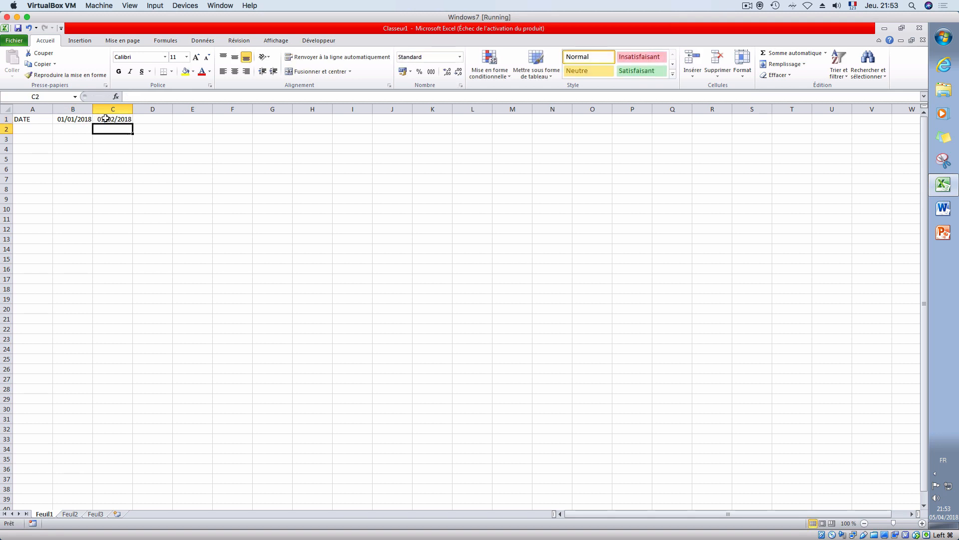
{"action": "left_click_drag", "start_coordinate": [78, 119], "coordinate": [524, 122]}
{"action": "left_click", "coordinate": [168, 153]}
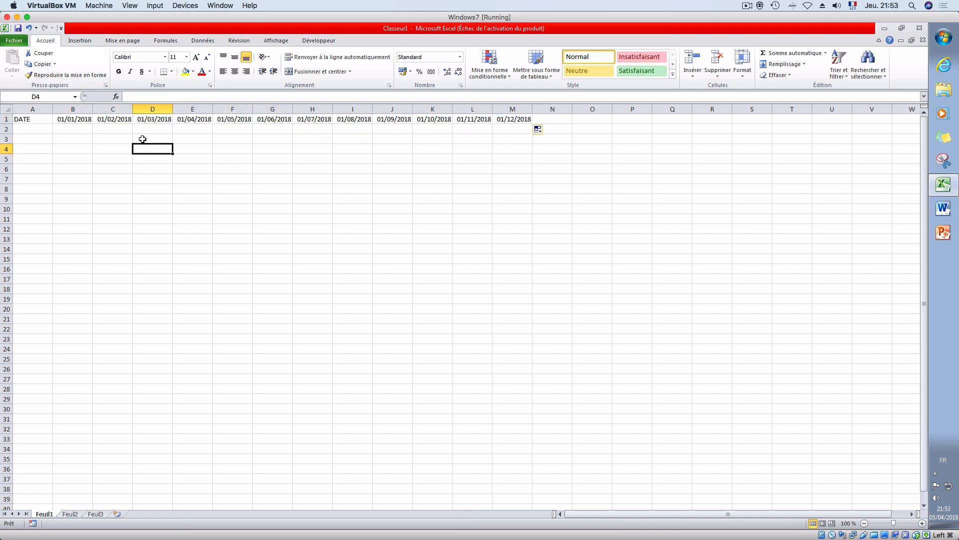
Step: Label the rows below DATE as OBJECTIF in A2 and REALISE in A3
{"action": "left_click", "coordinate": [37, 129]}
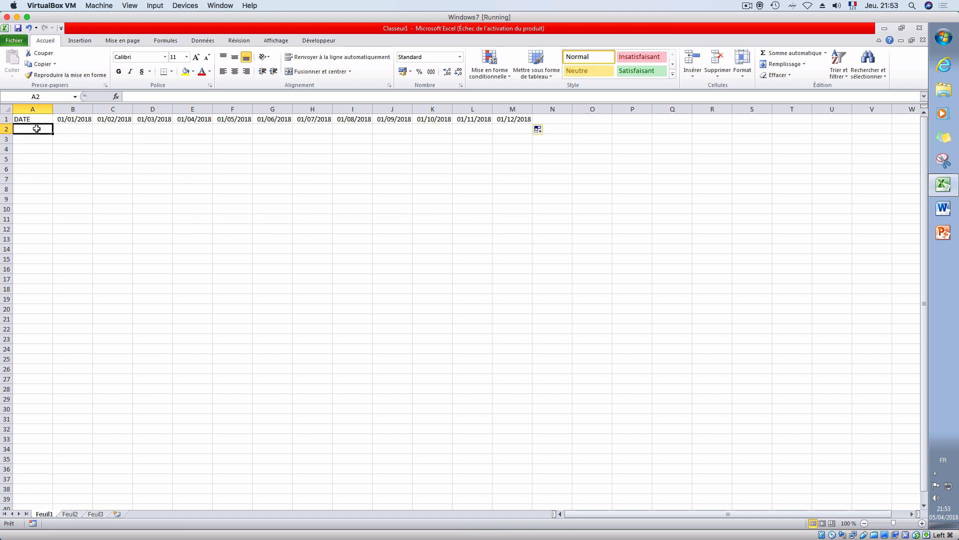
{"action": "type", "text": "oB"}
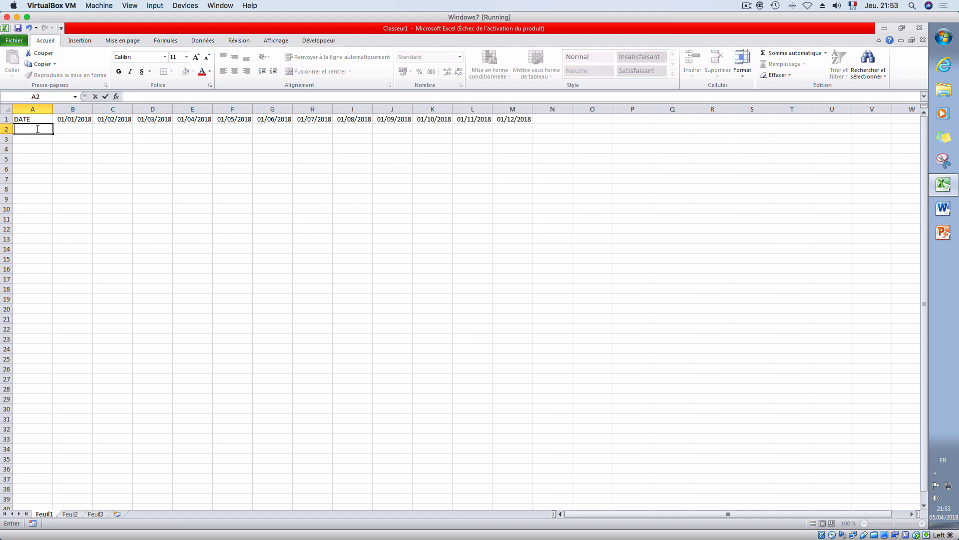
{"action": "key", "text": "BackSpace"}
{"action": "type", "text": "BJECTIF"}
{"action": "key", "text": "Return"}
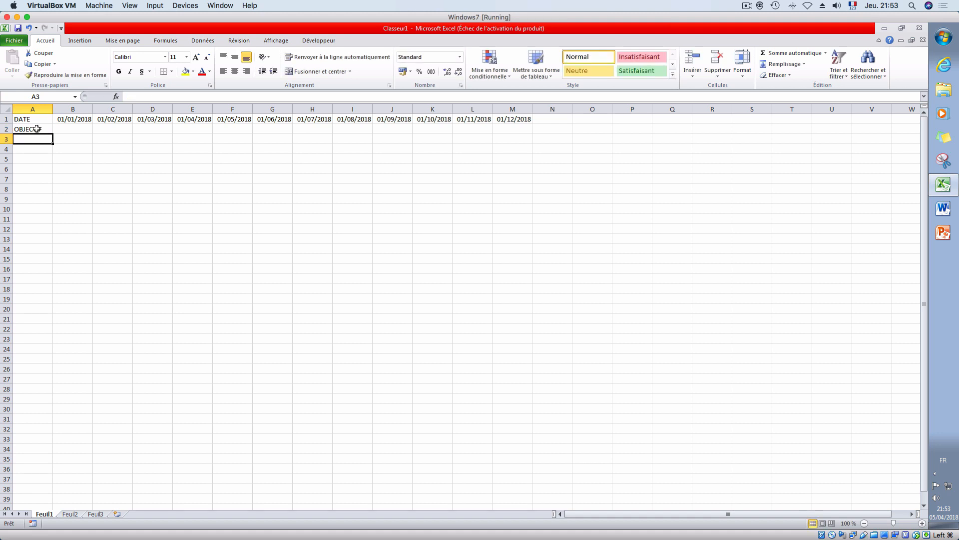
{"action": "type", "text": "REALISE"}
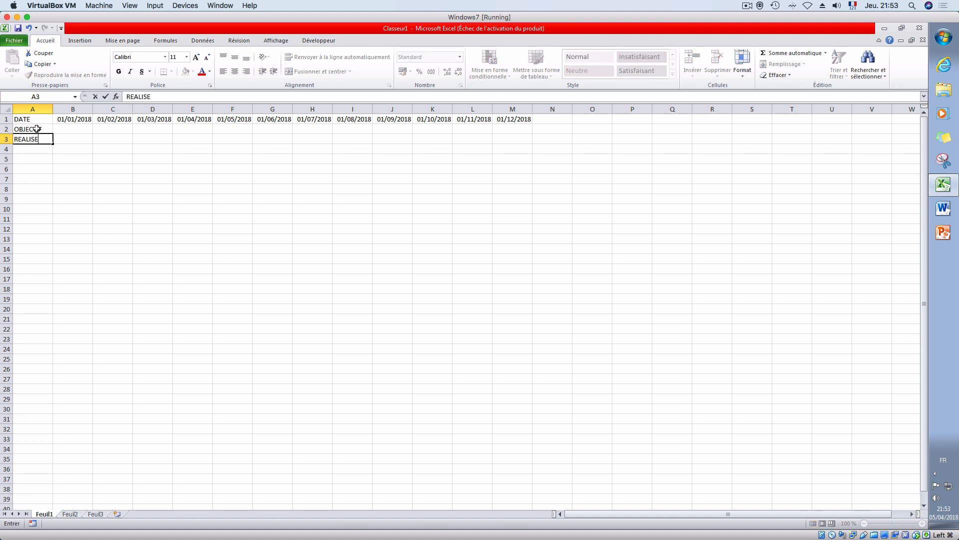
{"action": "key", "text": "Return"}
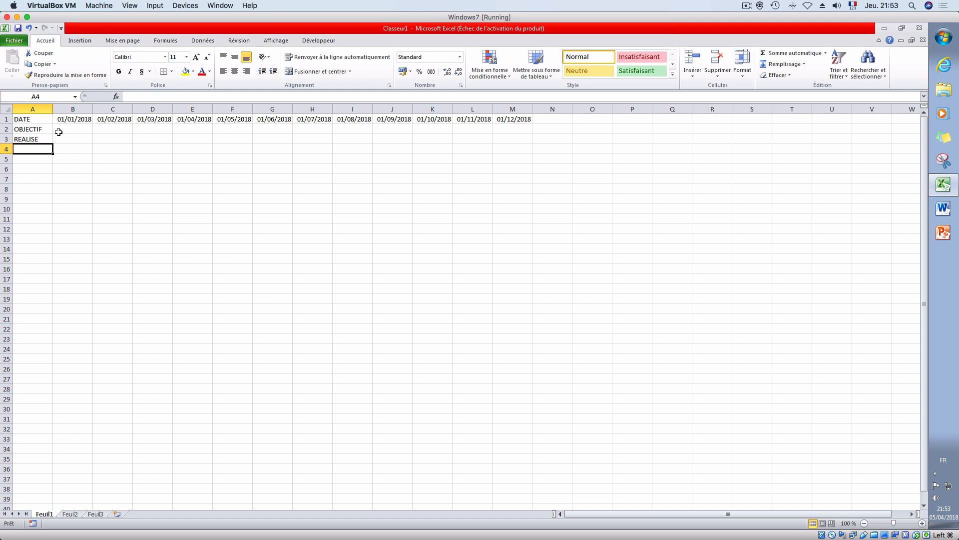
Step: Enter 100 as the first OBJECTIF value in B2, apply the euro accounting format, and copy it across to M2
{"action": "left_click", "coordinate": [66, 130]}
{"action": "type", "text": "100"}
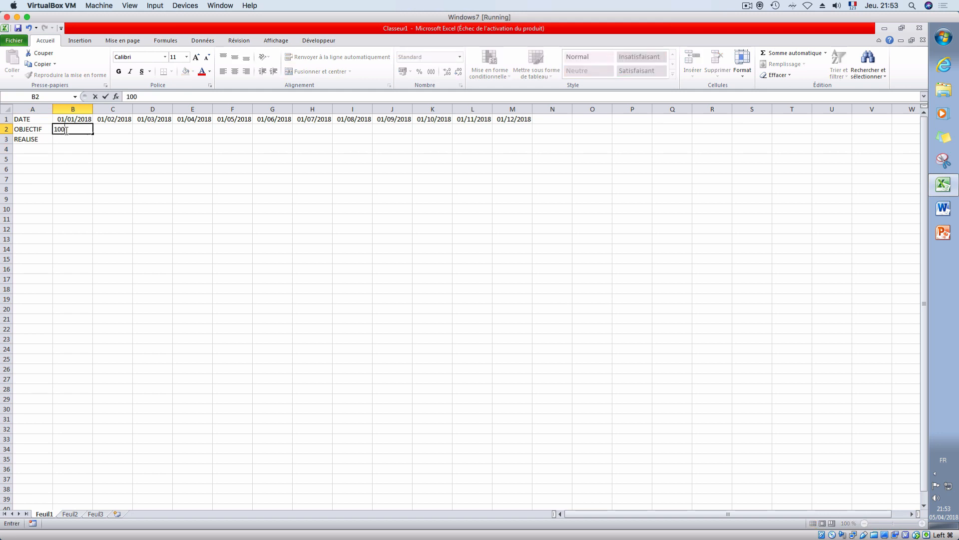
{"action": "key", "text": "Return"}
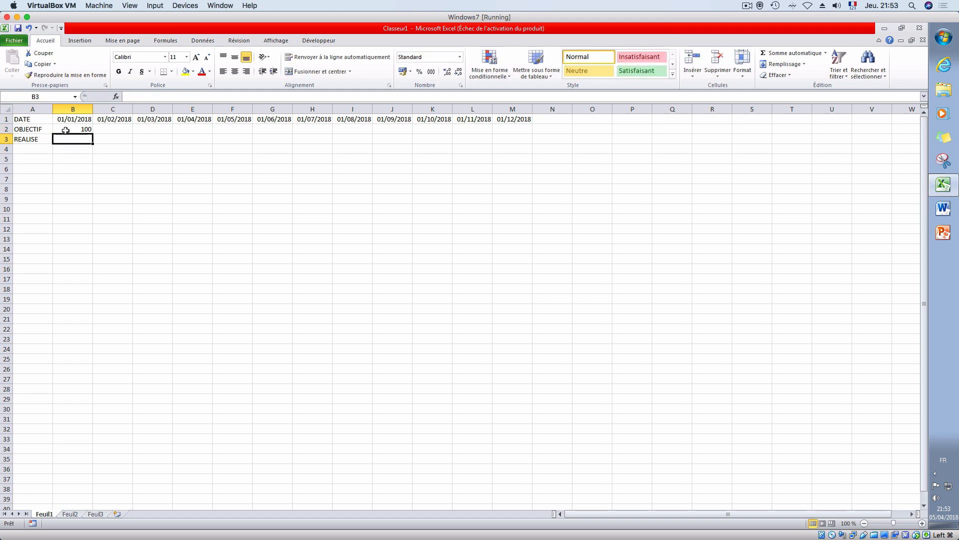
{"action": "left_click", "coordinate": [66, 130]}
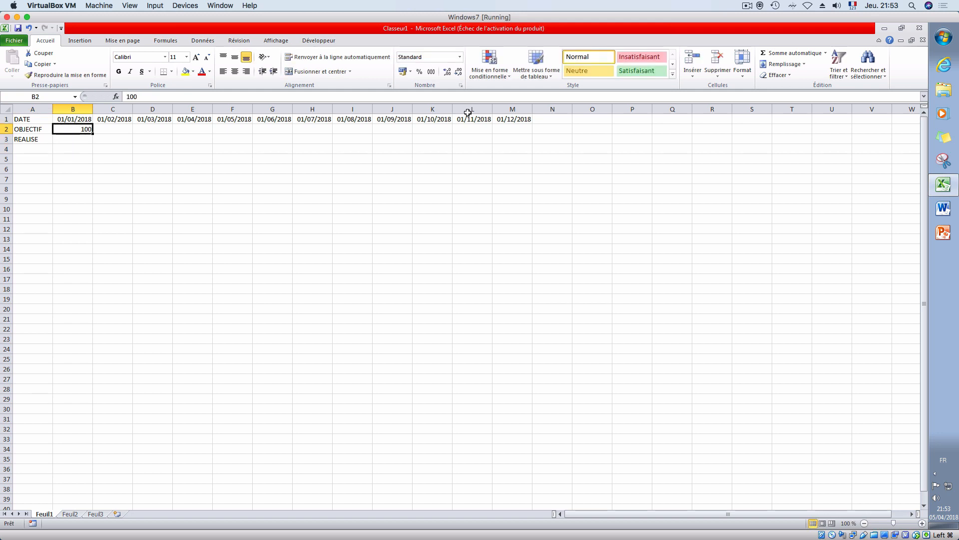
{"action": "left_click", "coordinate": [412, 71]}
{"action": "left_click", "coordinate": [415, 81]}
{"action": "left_click_drag", "start_coordinate": [95, 133], "coordinate": [520, 128]}
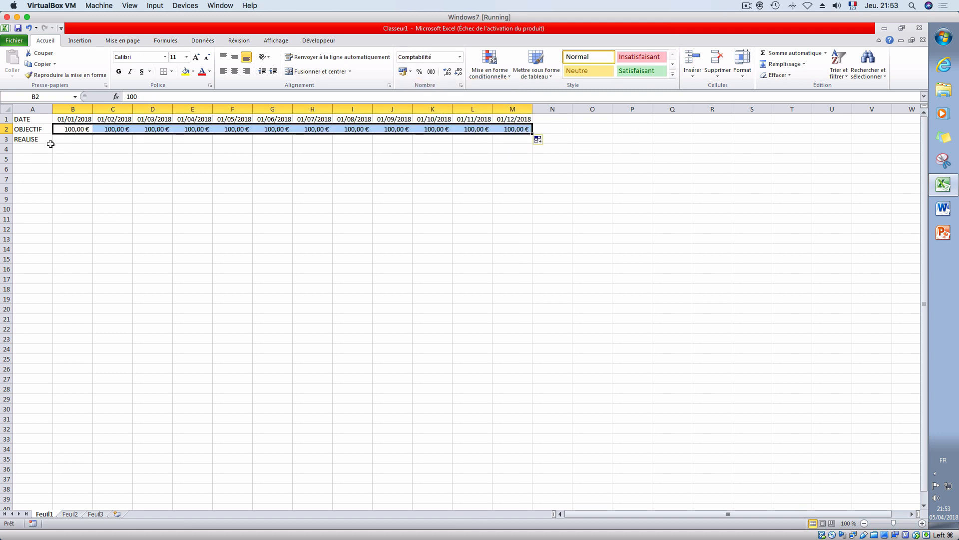
Step: Enter the REALISE values 90, 110, 99, 75, 80 and 105 in cells B3 to G3
{"action": "left_click", "coordinate": [71, 140]}
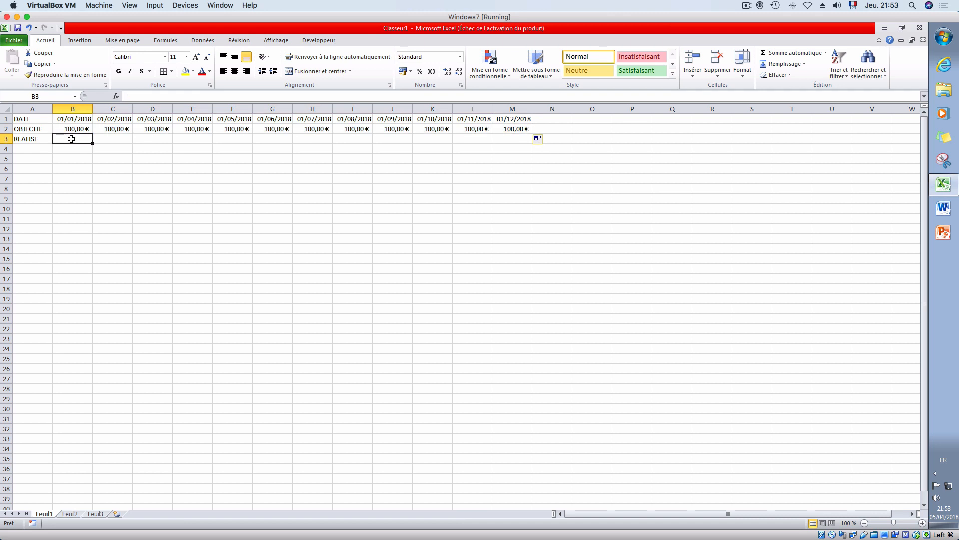
{"action": "type", "text": "90"}
{"action": "key", "text": "Tab"}
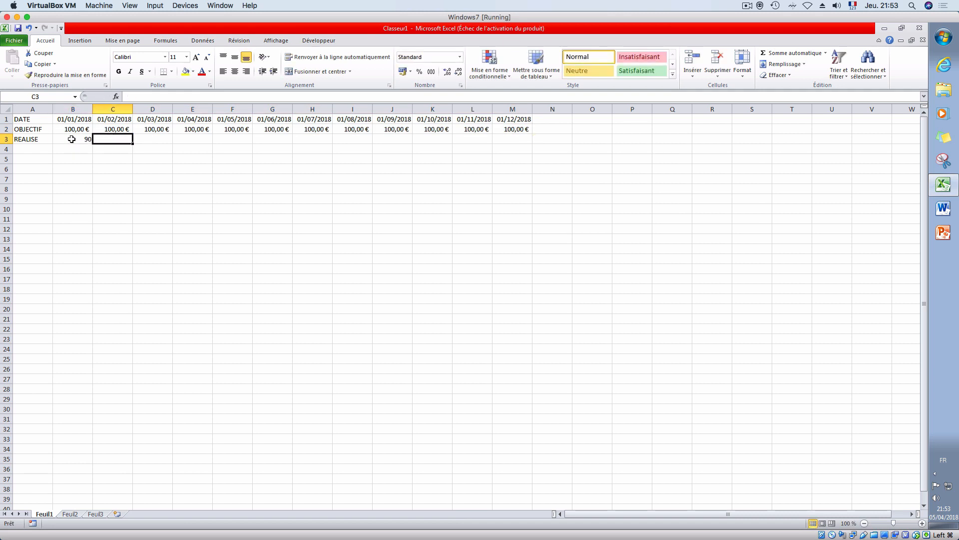
{"action": "type", "text": "110"}
{"action": "key", "text": "Tab"}
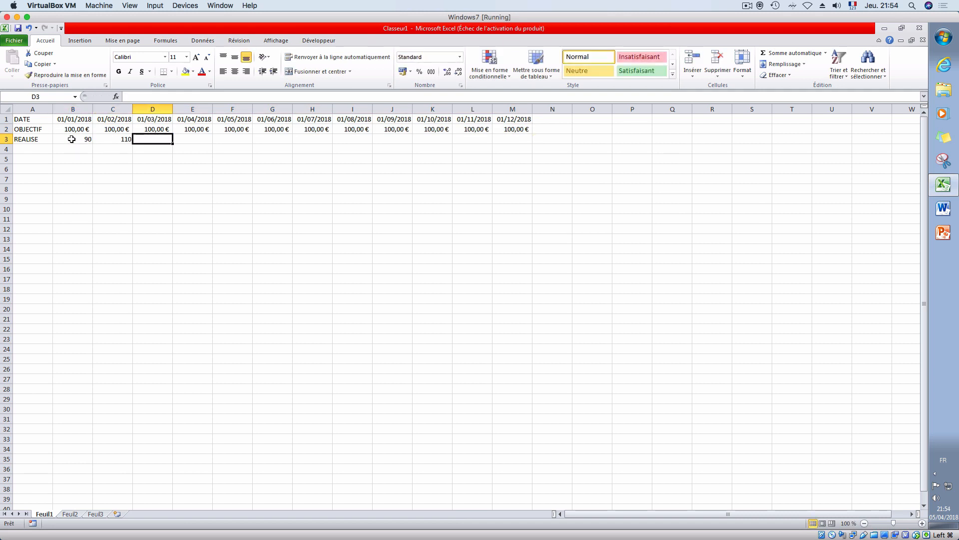
{"action": "type", "text": "99"}
{"action": "key", "text": "Tab"}
{"action": "type", "text": "75"}
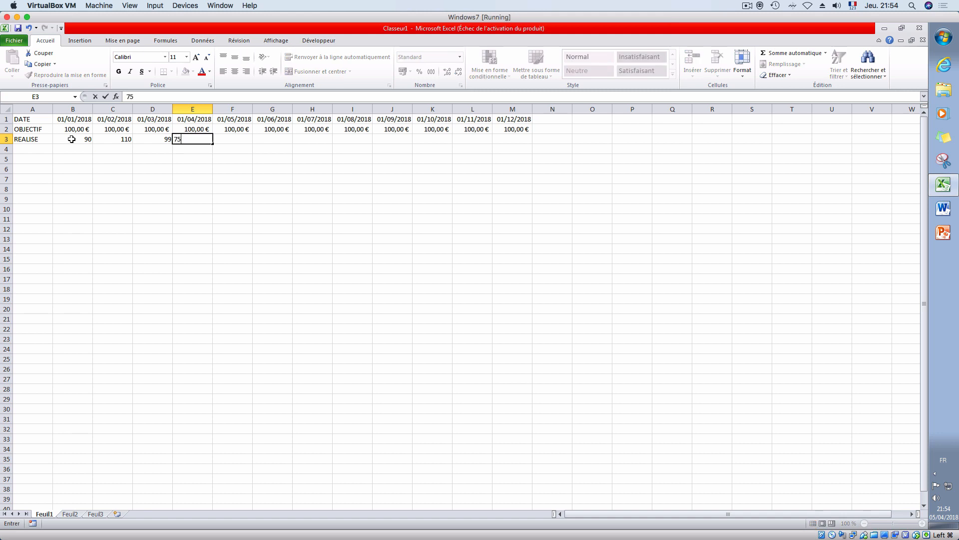
{"action": "key", "text": "Tab"}
{"action": "type", "text": "80"}
{"action": "key", "text": "Tab"}
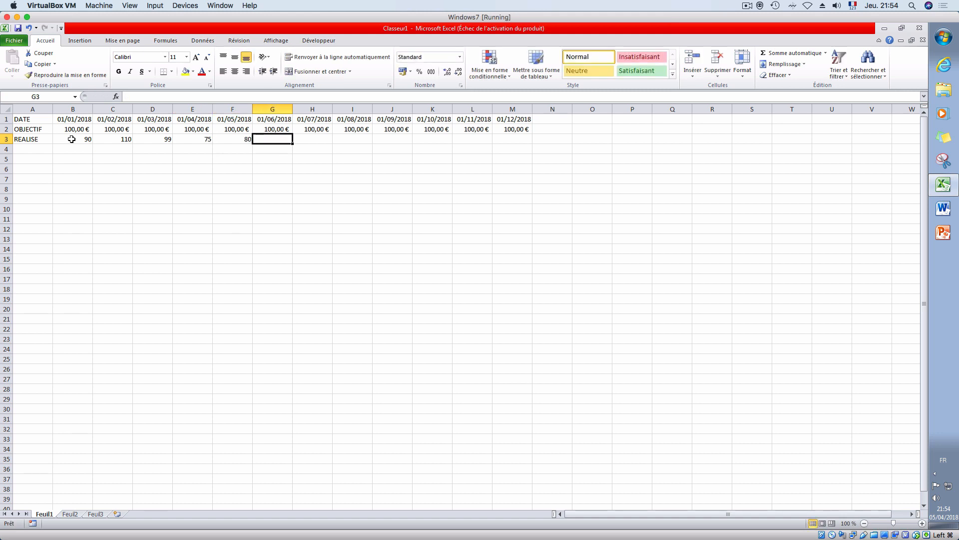
{"action": "type", "text": "105"}
{"action": "key", "text": "Tab"}
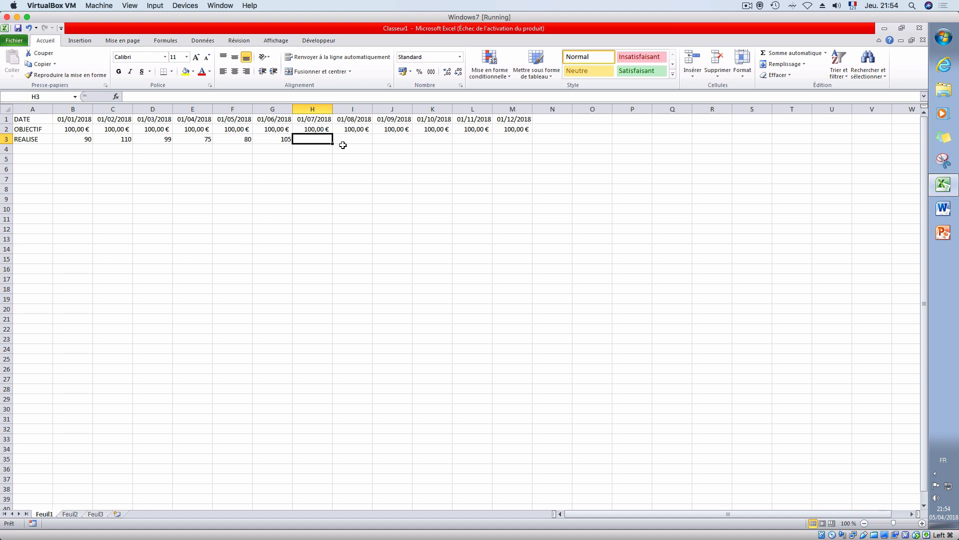
Step: Enter 111 in H3 and extend the series from G3:H3 across the REALISE row through M3
{"action": "type", "text": "111"}
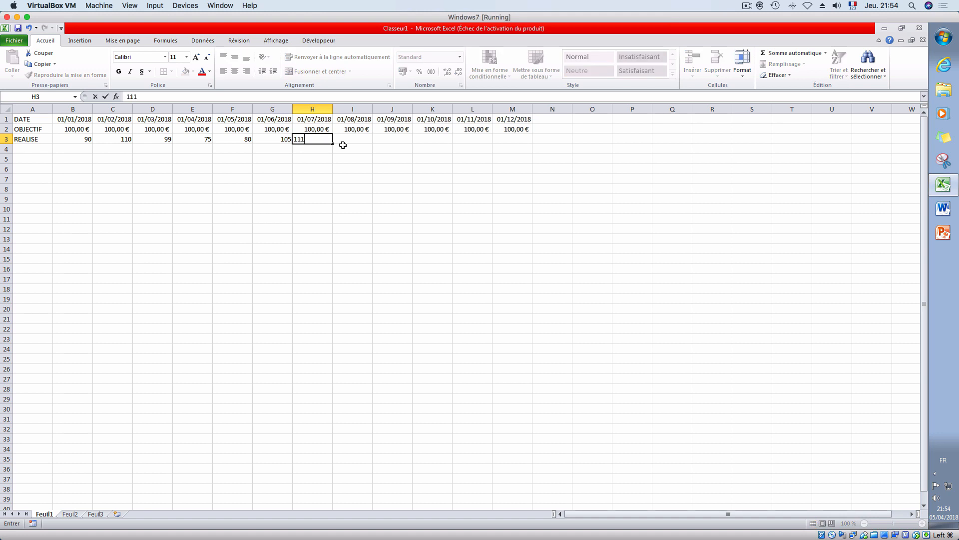
{"action": "key", "text": "Return"}
{"action": "left_click_drag", "start_coordinate": [285, 138], "coordinate": [500, 145]}
{"action": "left_click", "coordinate": [493, 169]}
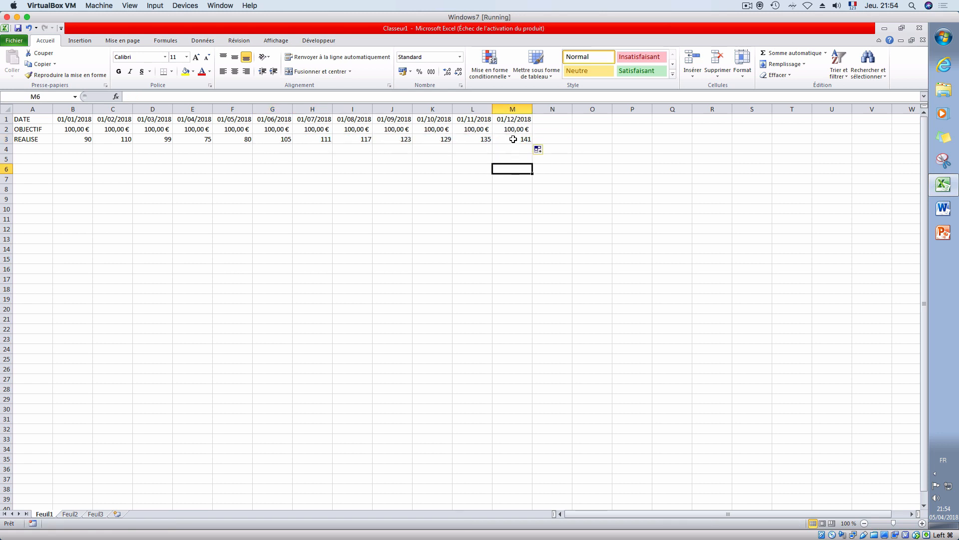
Step: Insert a 2D clustered column chart from the table A1:M3 and place it just below the data around columns D to I
{"action": "left_click_drag", "start_coordinate": [513, 139], "coordinate": [43, 115]}
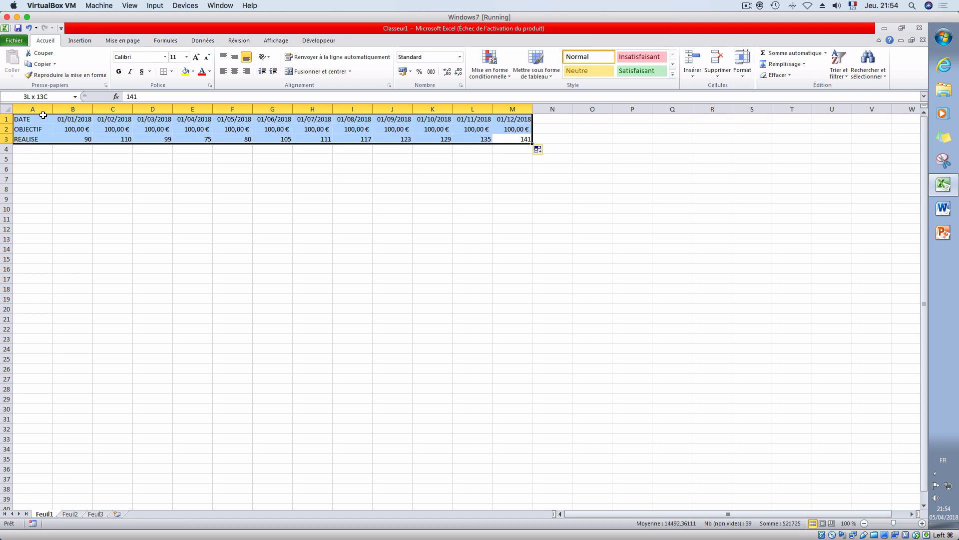
{"action": "left_click", "coordinate": [78, 40]}
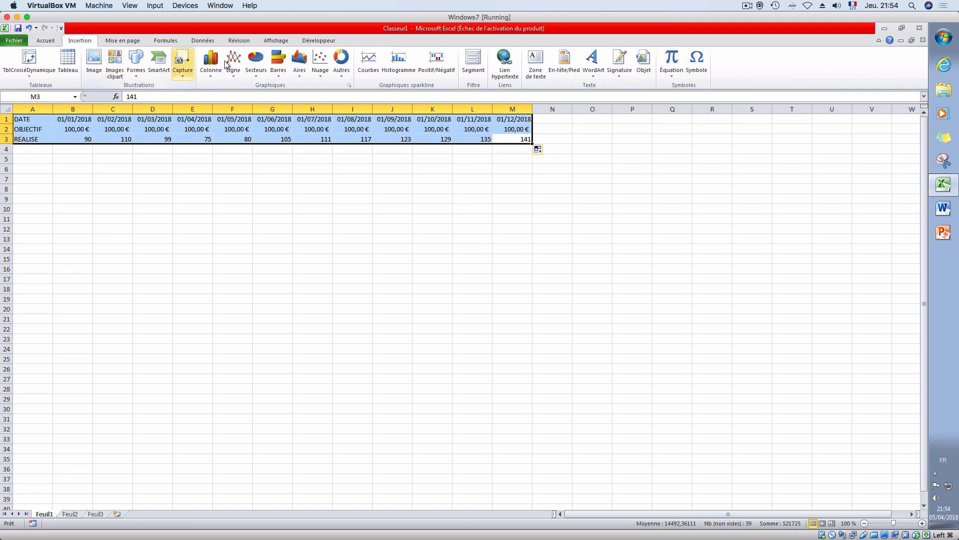
{"action": "left_click", "coordinate": [211, 72]}
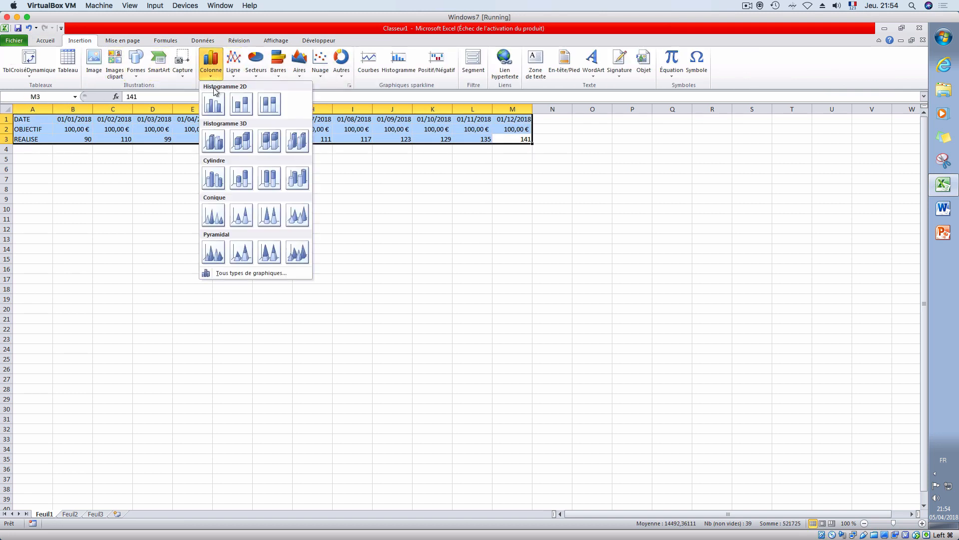
{"action": "left_click", "coordinate": [213, 104]}
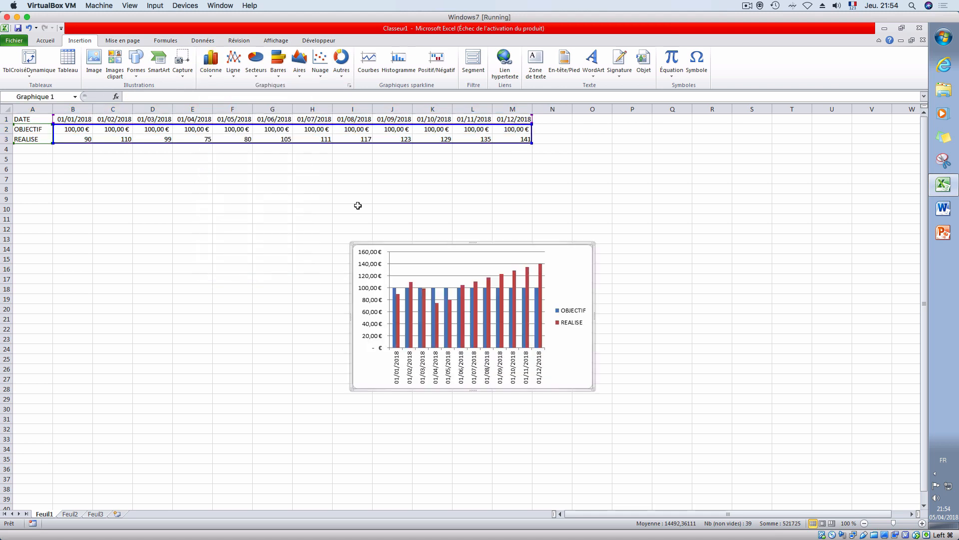
{"action": "left_click_drag", "start_coordinate": [555, 266], "coordinate": [325, 182]}
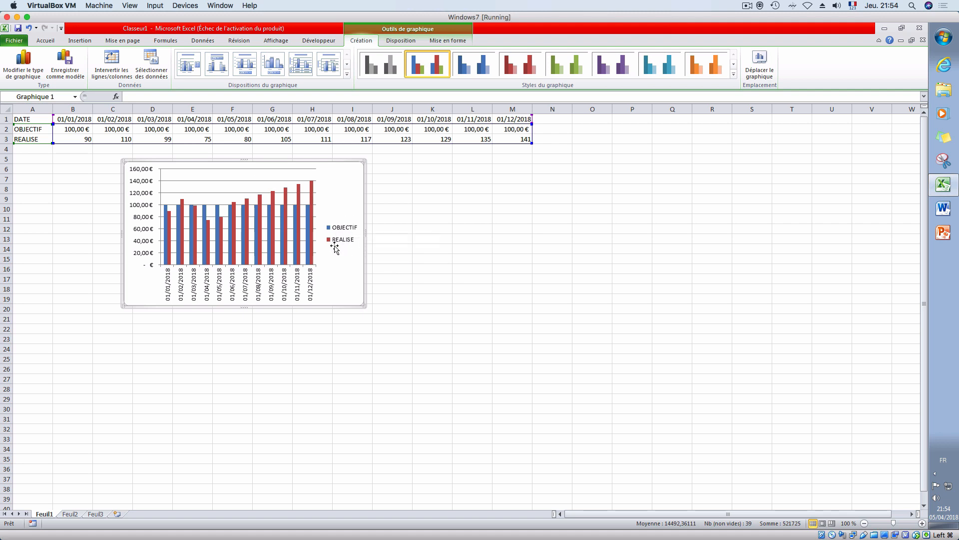
Step: Try changing the chart's REALISE series to a plain line type, and undo the chart type change
{"action": "left_click", "coordinate": [260, 208]}
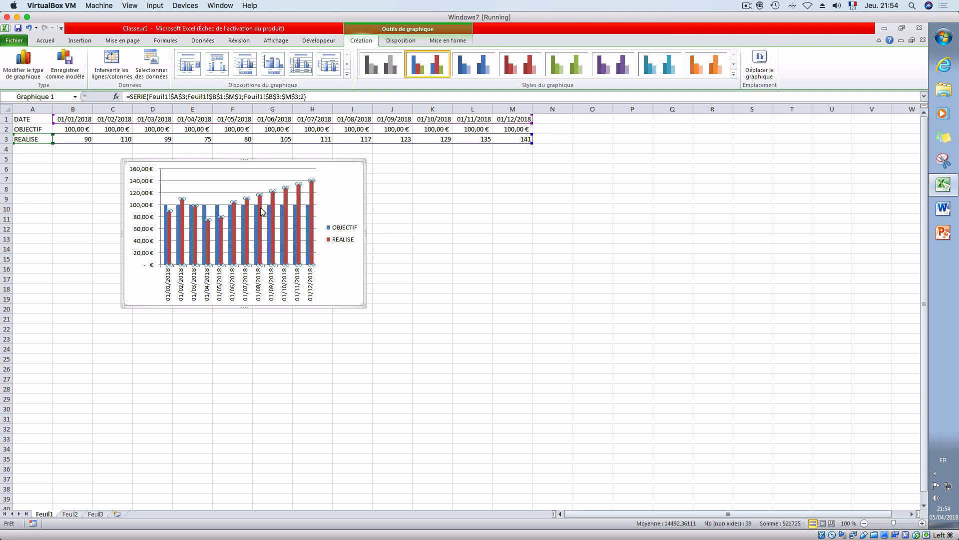
{"action": "left_click", "coordinate": [28, 70]}
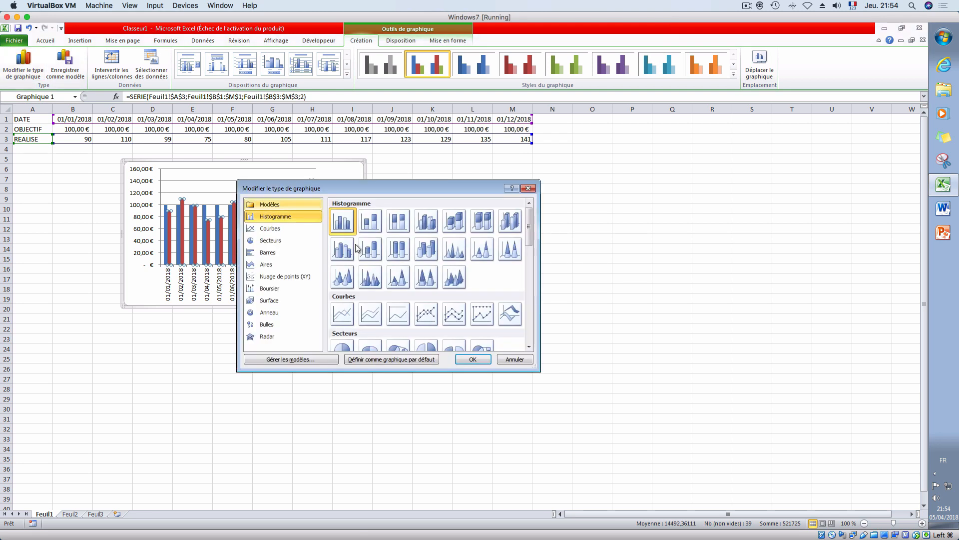
{"action": "left_click", "coordinate": [267, 230]}
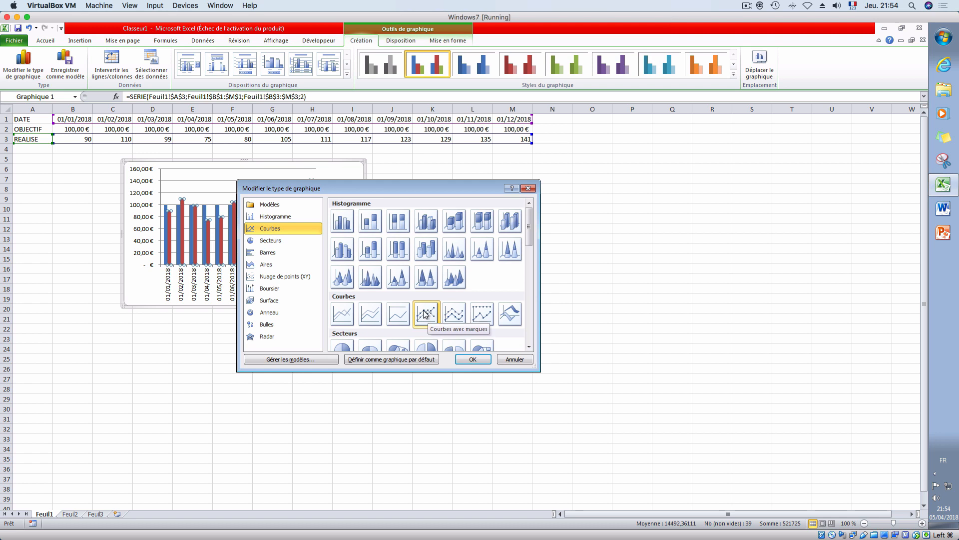
{"action": "left_click", "coordinate": [342, 314]}
{"action": "left_click", "coordinate": [471, 361]}
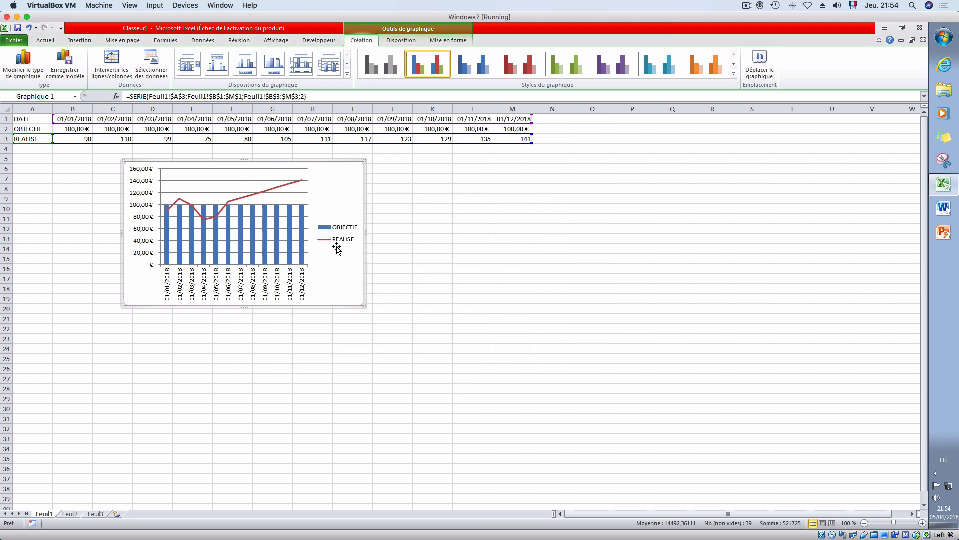
{"action": "left_click", "coordinate": [28, 28]}
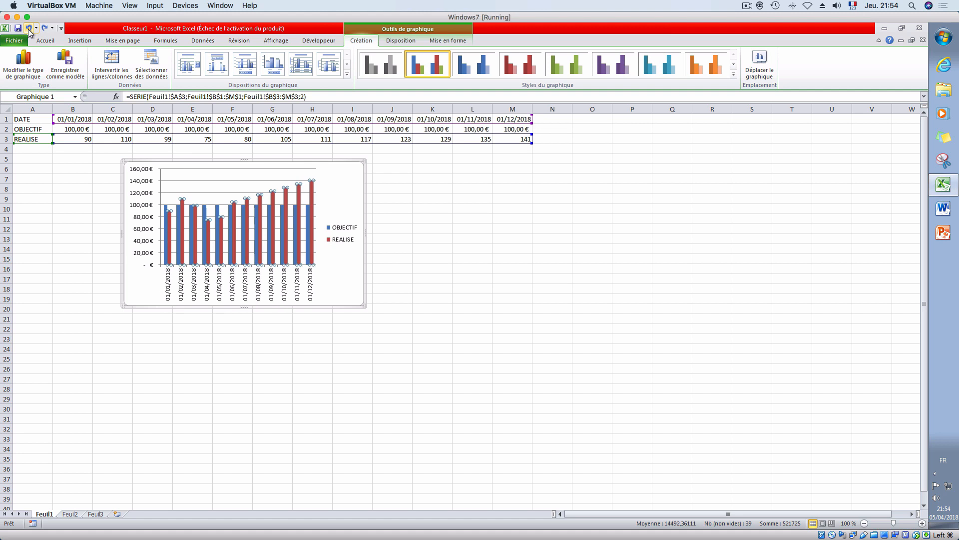
Step: Change the chart's OBJECTIF series to a plain line type, keeping REALISE as columns
{"action": "left_click", "coordinate": [295, 215]}
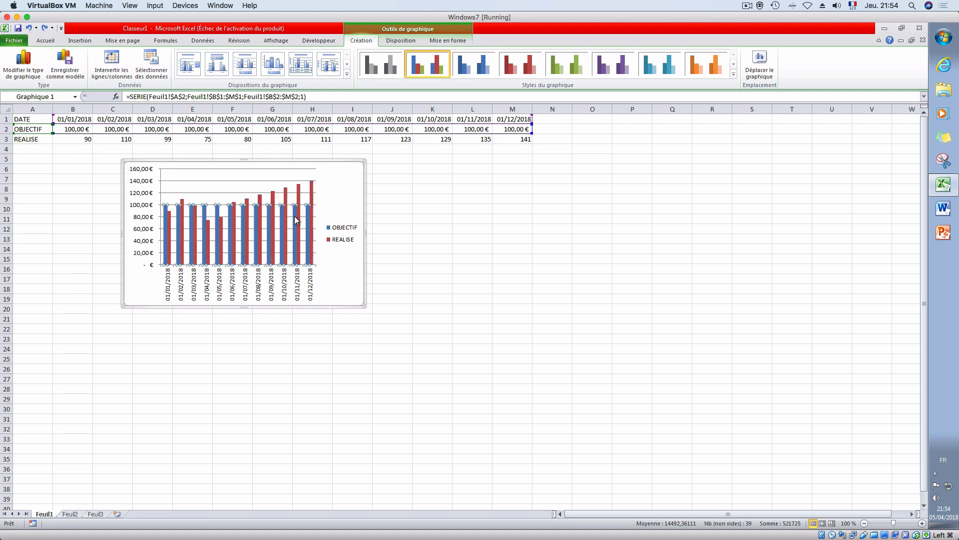
{"action": "left_click", "coordinate": [24, 69]}
{"action": "left_click", "coordinate": [343, 314]}
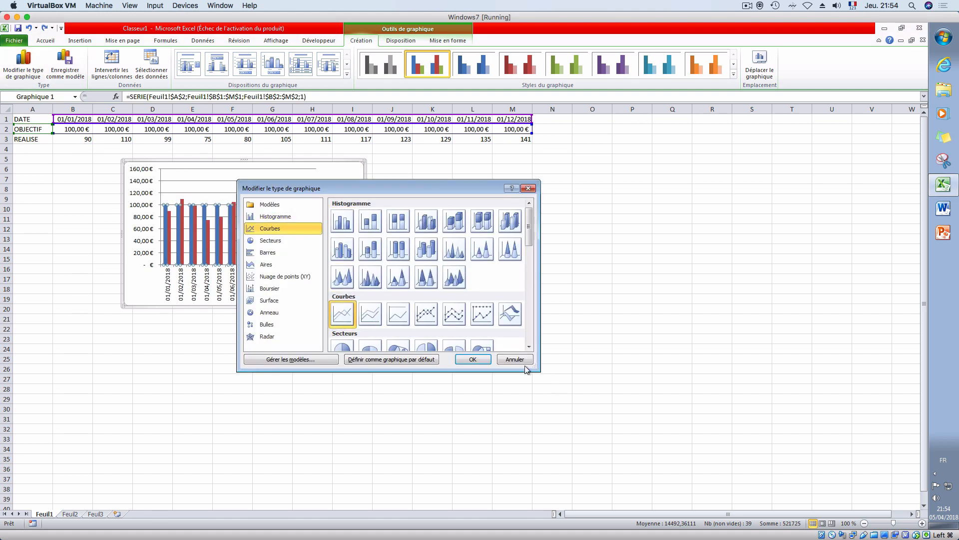
{"action": "left_click", "coordinate": [473, 359]}
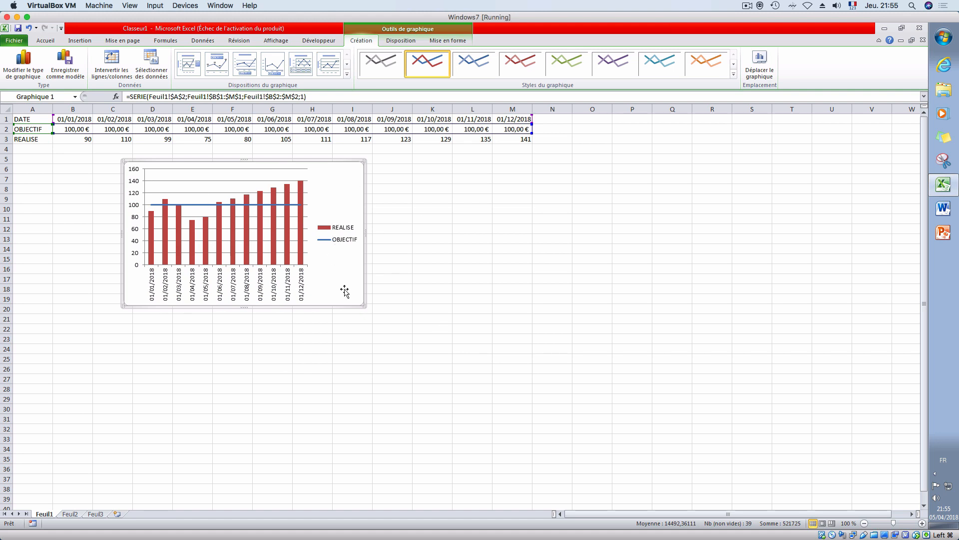
Step: Enlarge the chart so it spans about columns B to O and rows 4 to 36 under the table
{"action": "left_click_drag", "start_coordinate": [363, 306], "coordinate": [558, 425]}
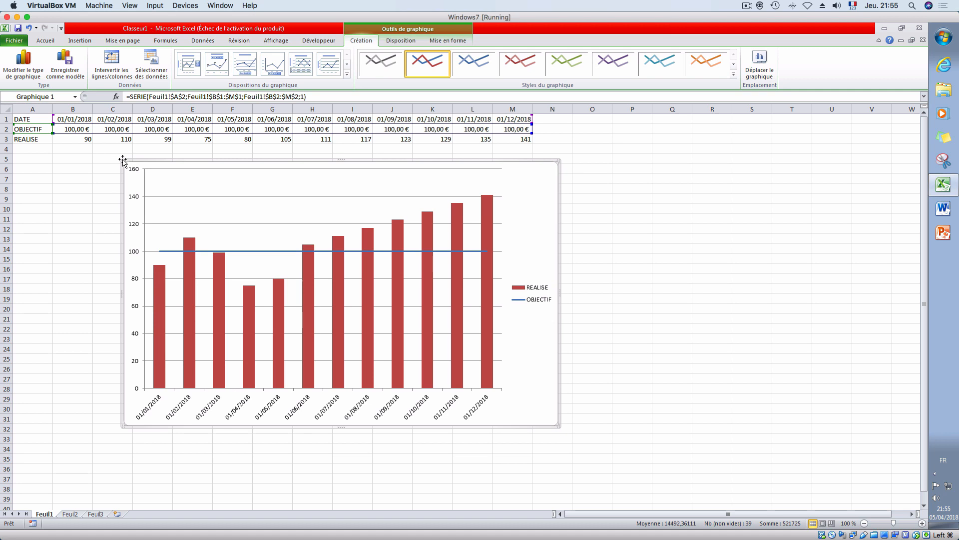
{"action": "left_click_drag", "start_coordinate": [123, 160], "coordinate": [69, 149]}
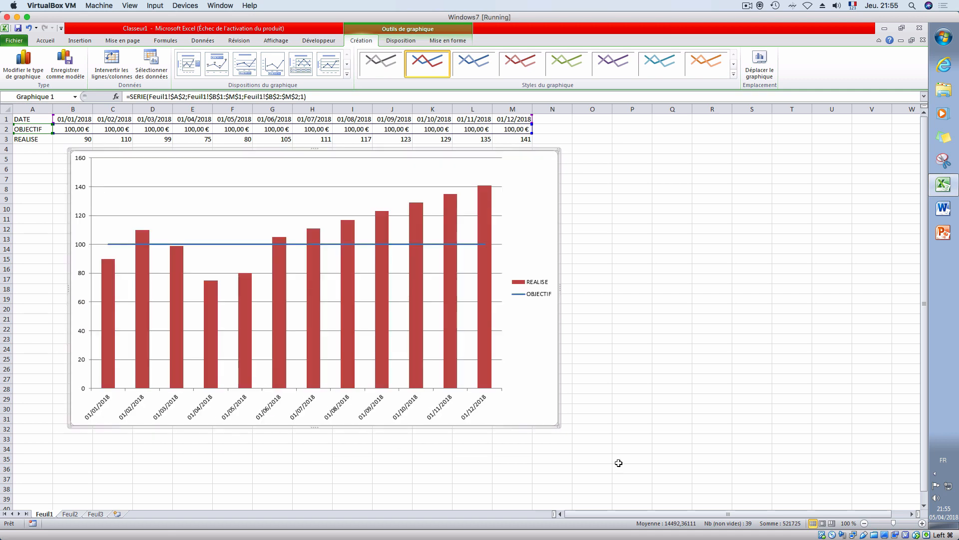
{"action": "left_click_drag", "start_coordinate": [559, 426], "coordinate": [617, 472]}
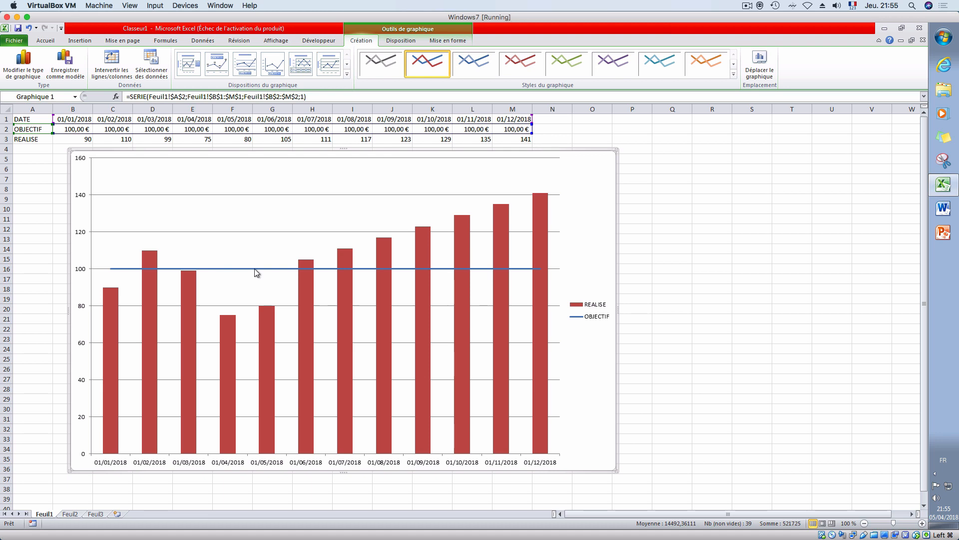
Step: Colour the OBJECTIF line in the chart standard red
{"action": "left_click", "coordinate": [255, 268]}
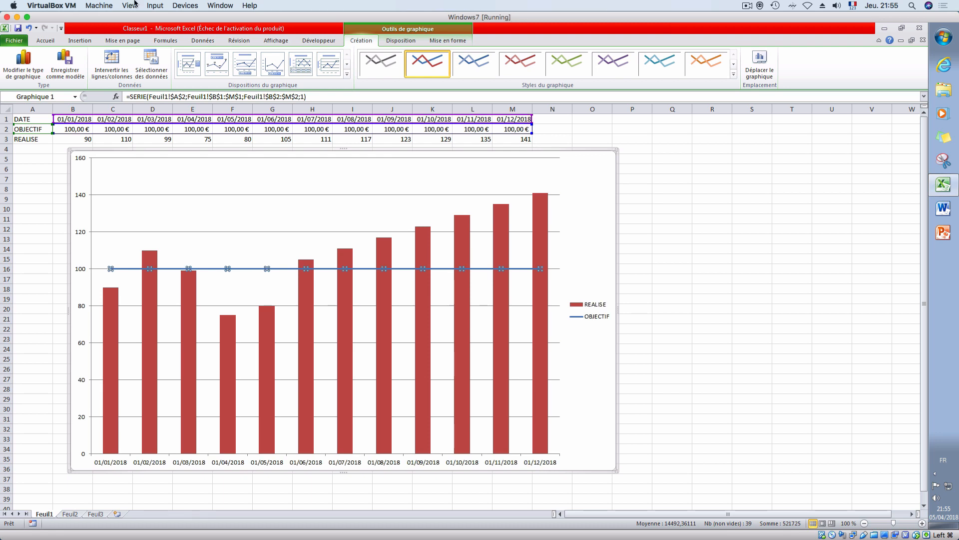
{"action": "left_click", "coordinate": [442, 42]}
{"action": "left_click", "coordinate": [369, 42]}
{"action": "left_click", "coordinate": [388, 42]}
{"action": "left_click", "coordinate": [443, 42]}
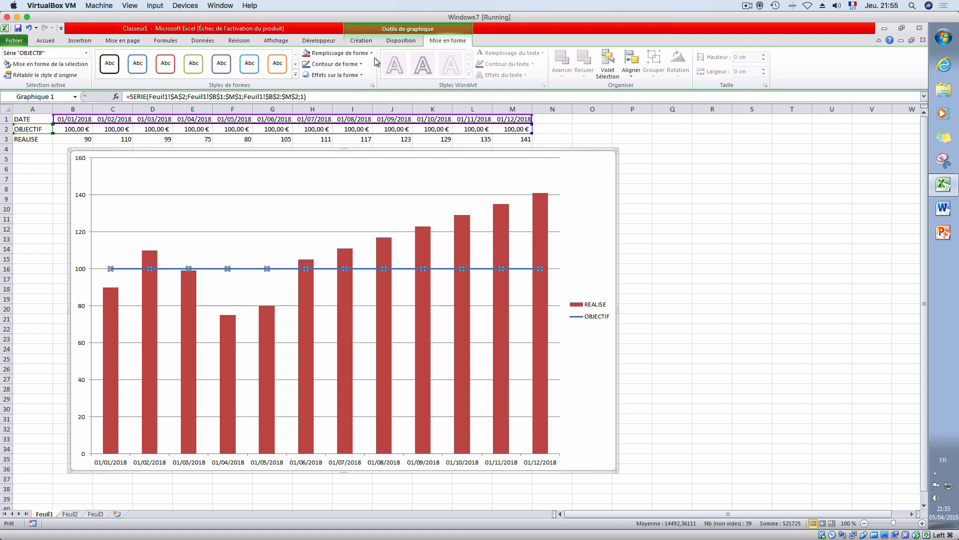
{"action": "left_click", "coordinate": [347, 64]}
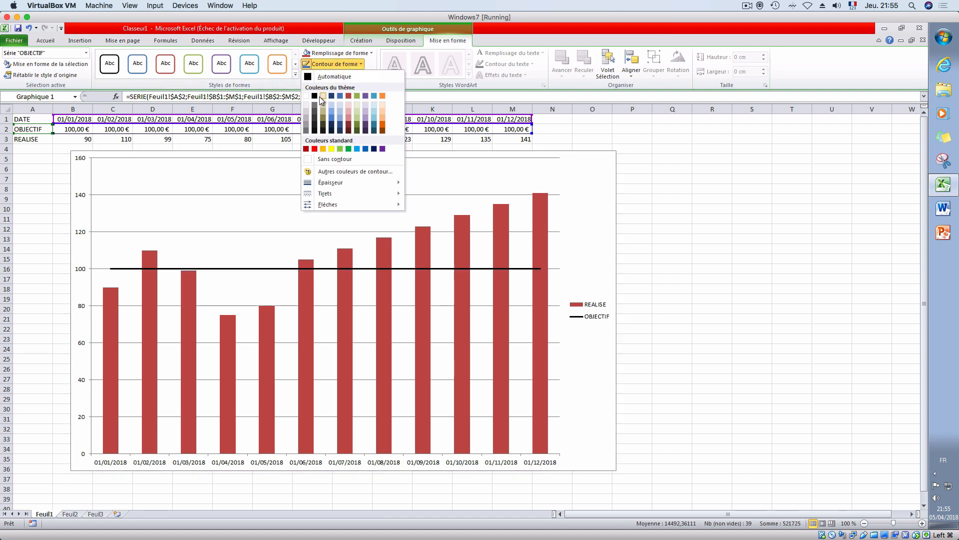
{"action": "left_click", "coordinate": [315, 149]}
Step: Fill the chart's REALISE columns with a light olive green theme colour
{"action": "left_click", "coordinate": [310, 317]}
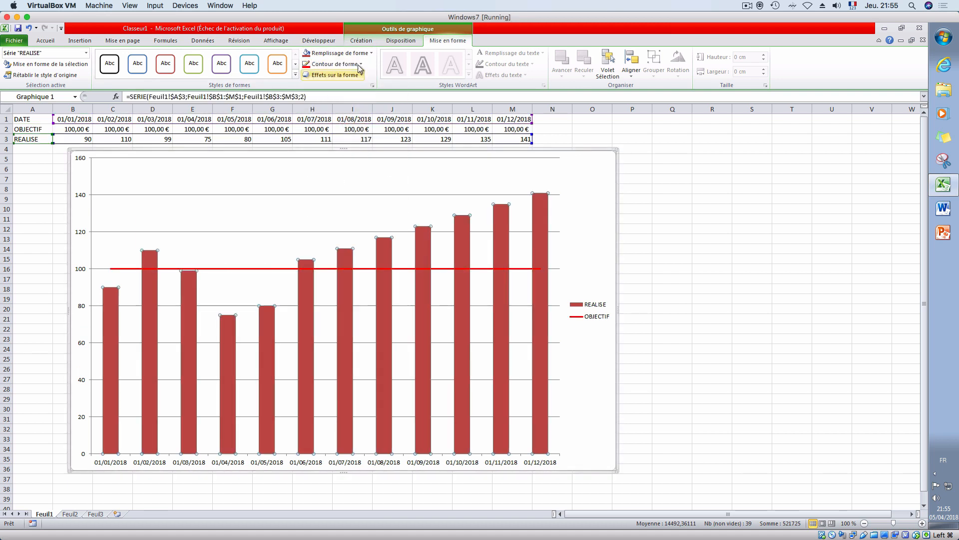
{"action": "left_click", "coordinate": [337, 53]}
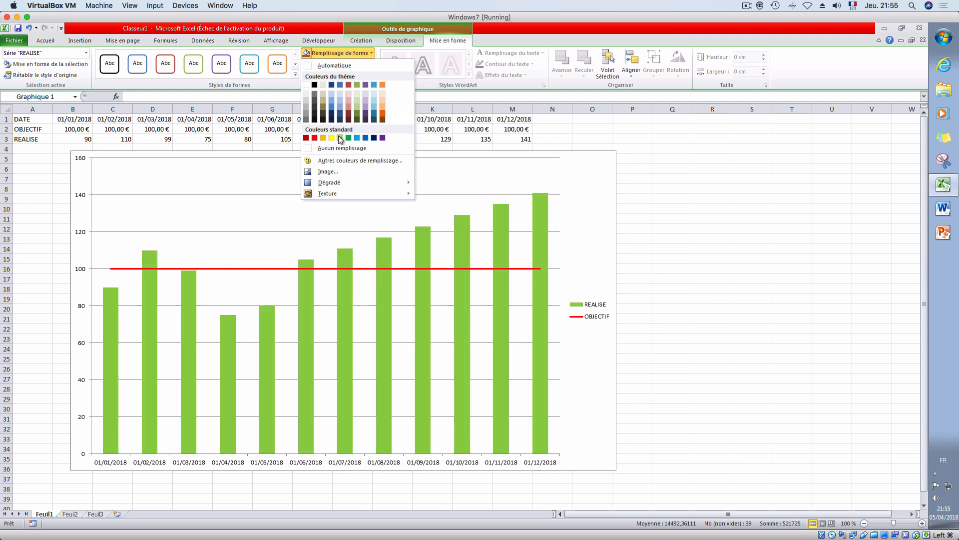
{"action": "left_click", "coordinate": [357, 106]}
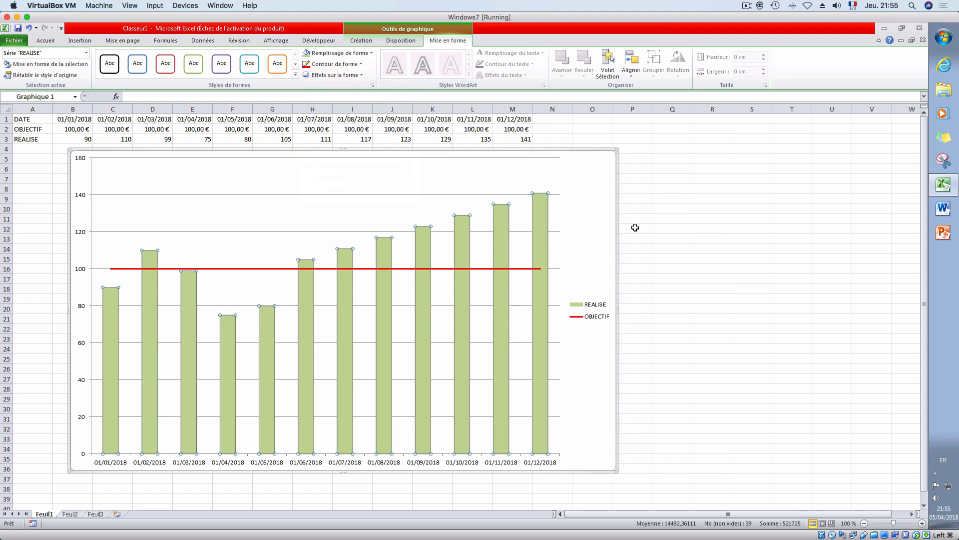
{"action": "left_click", "coordinate": [744, 294]}
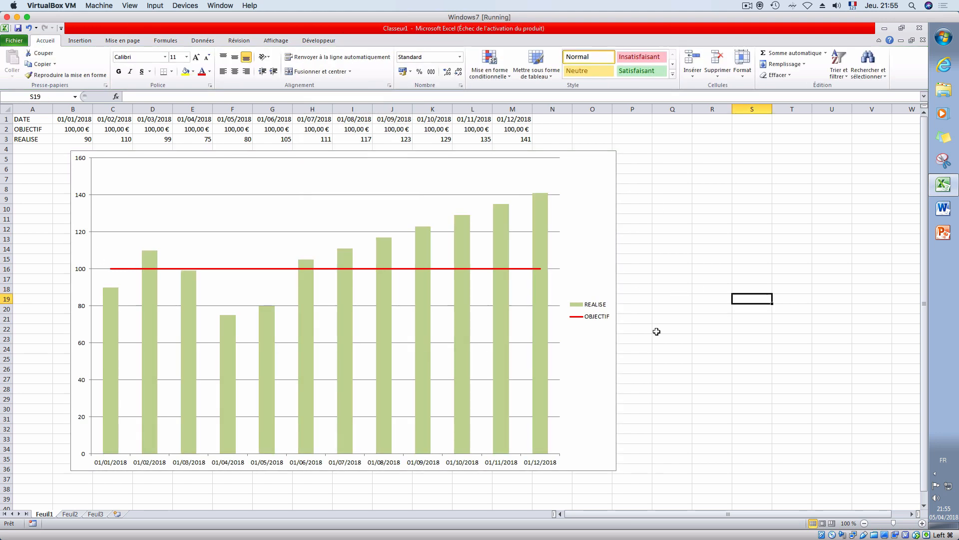
Step: Choose the date type mars-01 as the number format for the dates in B1 to M1
{"action": "left_click", "coordinate": [385, 463]}
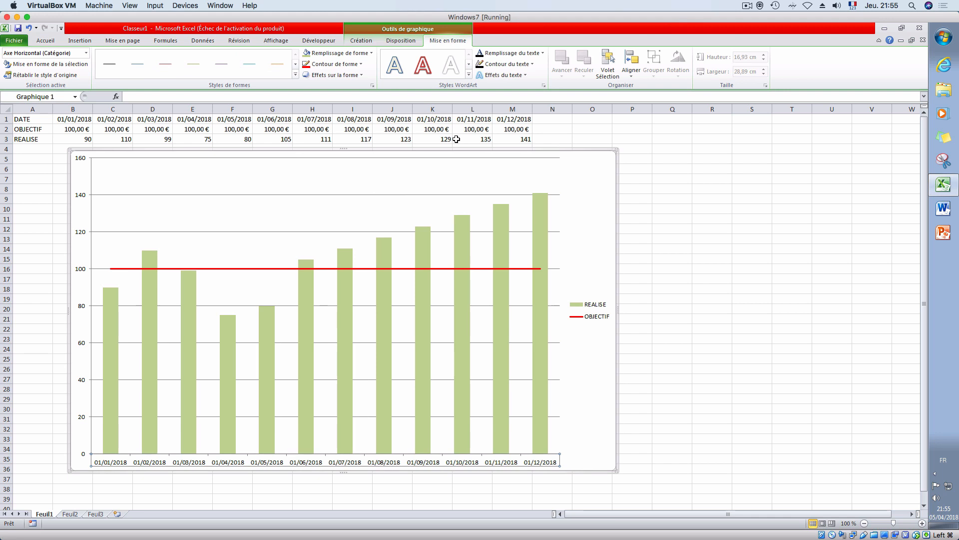
{"action": "left_click_drag", "start_coordinate": [505, 120], "coordinate": [56, 113]}
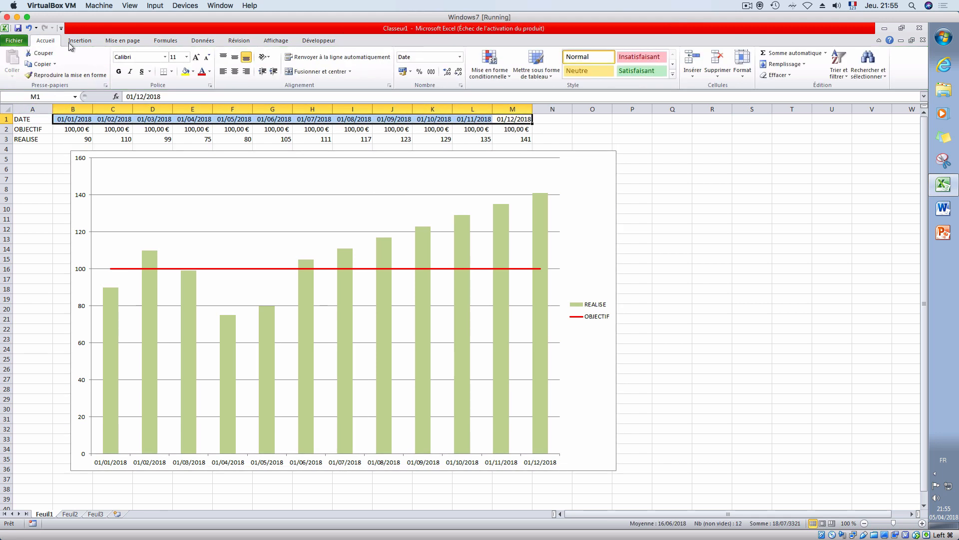
{"action": "left_click", "coordinate": [459, 56]}
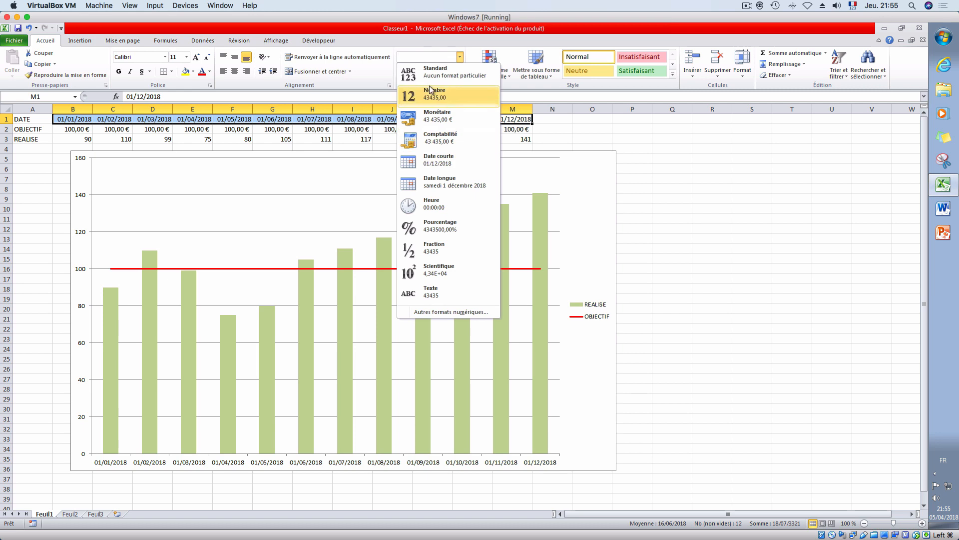
{"action": "left_click", "coordinate": [433, 312]}
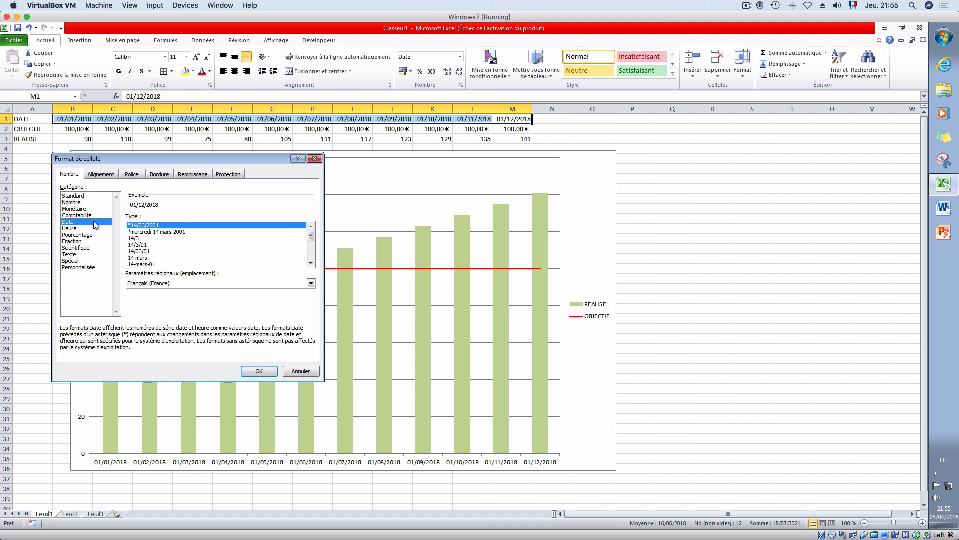
{"action": "left_click", "coordinate": [310, 255]}
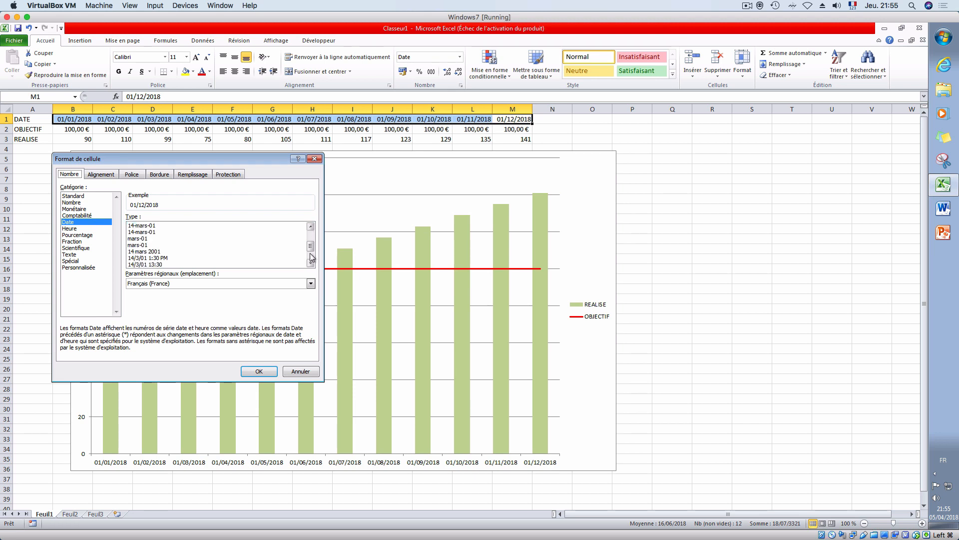
{"action": "left_click", "coordinate": [145, 238]}
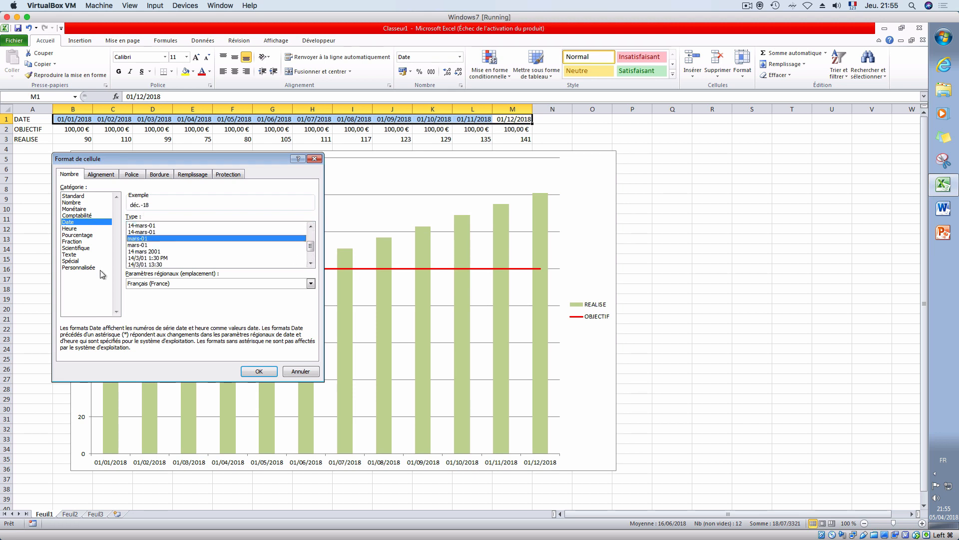
Step: Edit the custom format code for B1:M1 to show only the abbreviated month without the year, and apply it
{"action": "left_click", "coordinate": [84, 267]}
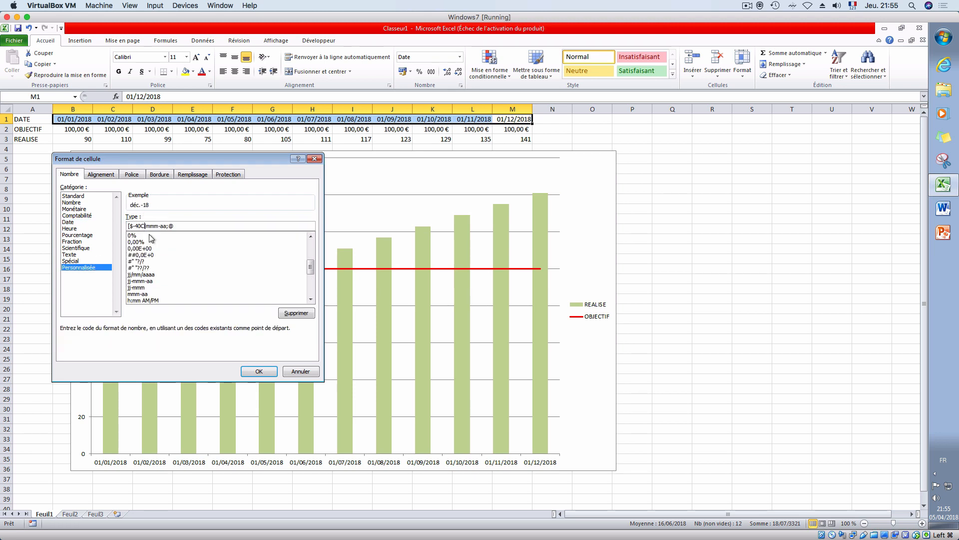
{"action": "key", "text": "BackSpace"}
{"action": "key", "text": "Delete"}
{"action": "key", "text": "Delete"}
{"action": "key", "text": "Delete"}
{"action": "key", "text": "Delete"}
{"action": "type", "text": "M"}
{"action": "key", "text": "BackSpace"}
{"action": "left_click", "coordinate": [259, 372]}
{"action": "left_click", "coordinate": [685, 398]}
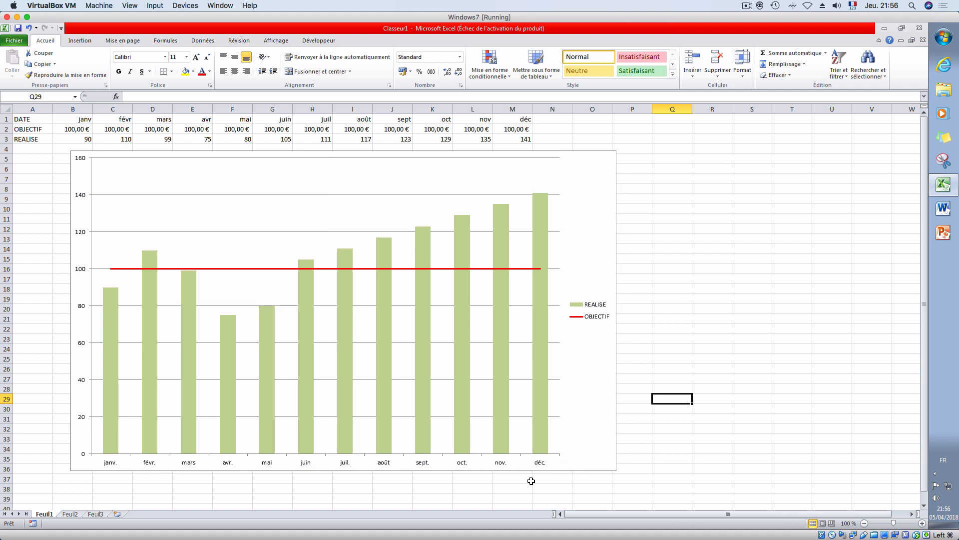
Step: Apply the € Français (France) accounting format to B2:M3 and reduce it to no decimals
{"action": "left_click", "coordinate": [86, 197]}
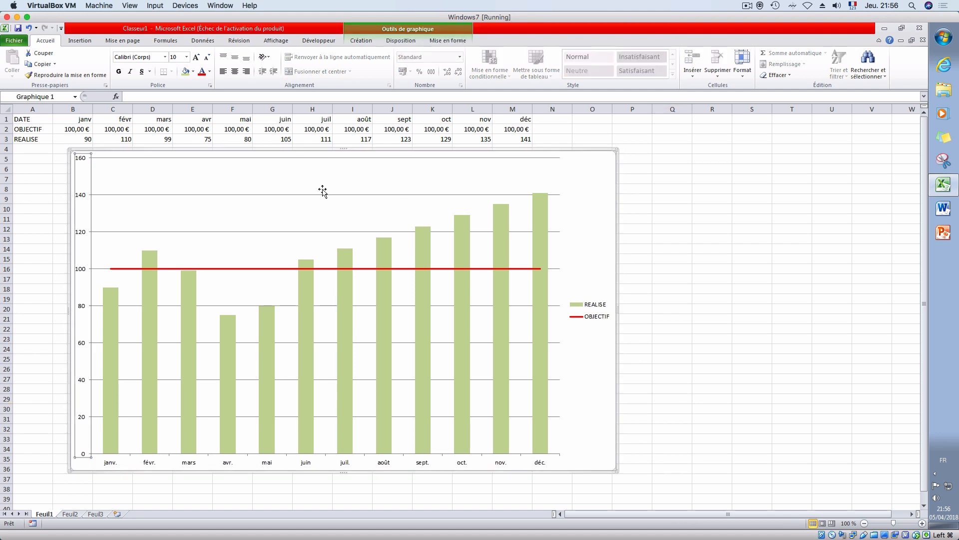
{"action": "left_click_drag", "start_coordinate": [523, 139], "coordinate": [66, 125]}
{"action": "left_click", "coordinate": [412, 73]}
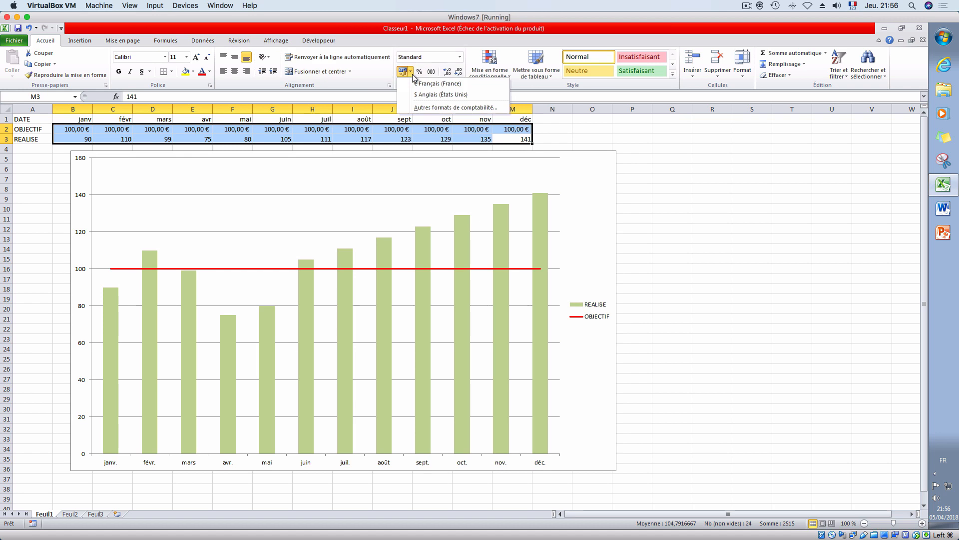
{"action": "left_click", "coordinate": [423, 84]}
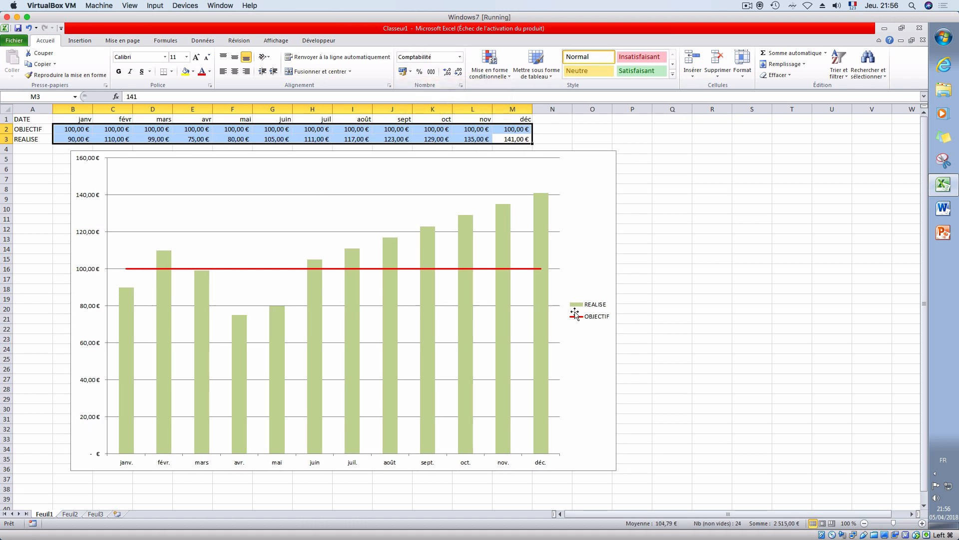
{"action": "left_click", "coordinate": [446, 73]}
{"action": "left_click", "coordinate": [446, 73]}
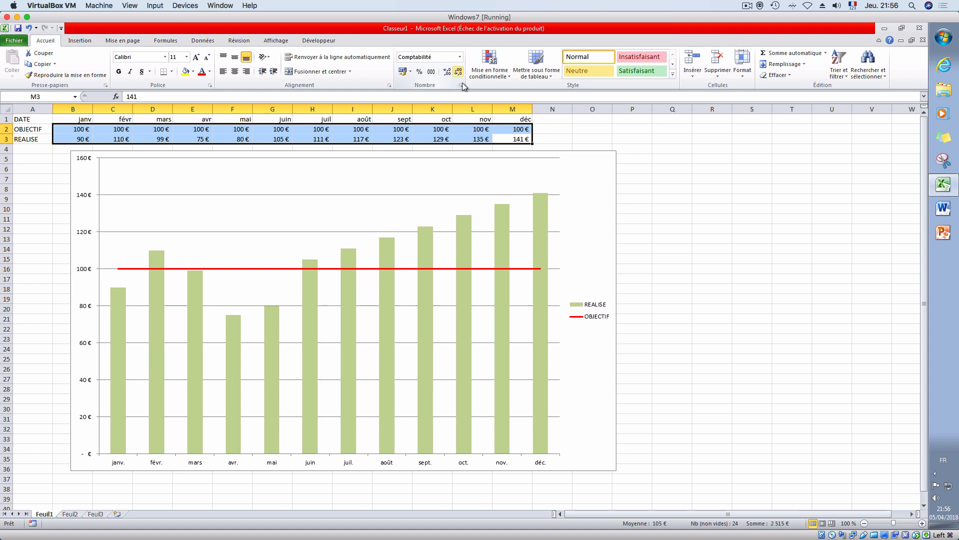
{"action": "left_click", "coordinate": [714, 408]}
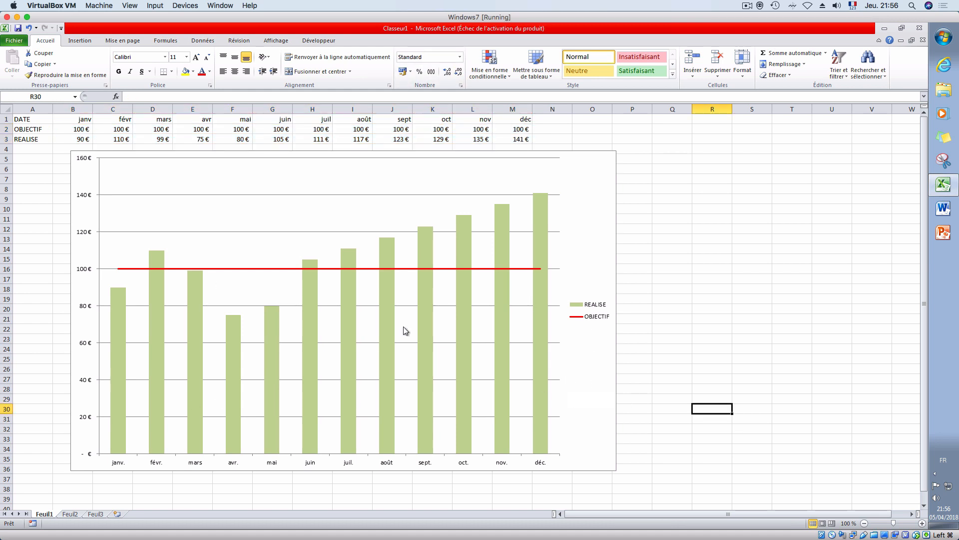
Step: Try fixing the chart's vertical axis at a minimum of 60 and a maximum of 200
{"action": "left_click", "coordinate": [85, 273]}
{"action": "double_click", "coordinate": [85, 273]}
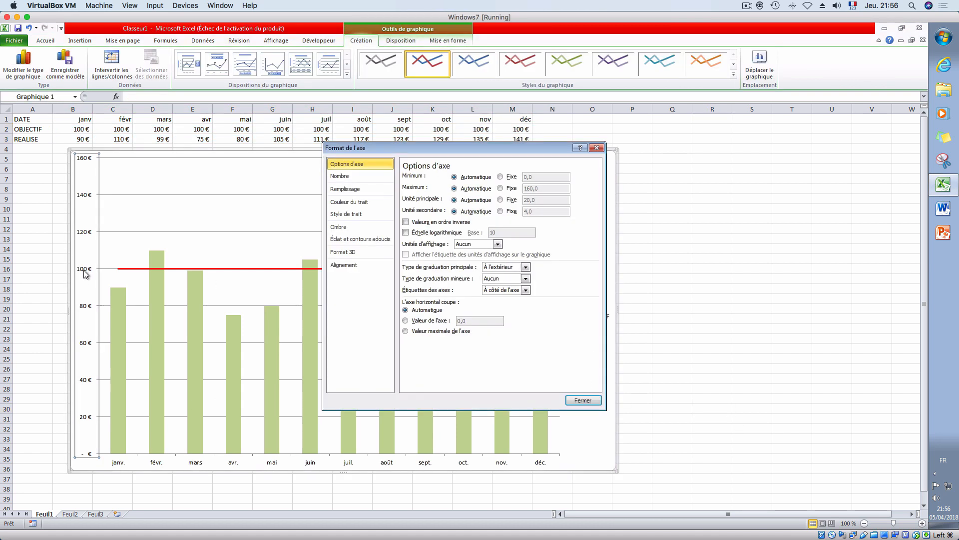
{"action": "left_click", "coordinate": [500, 177]}
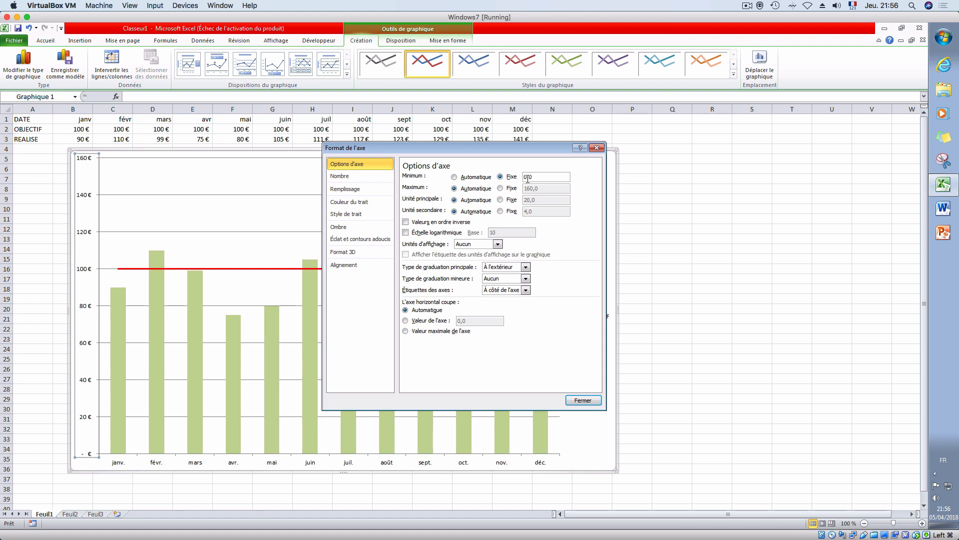
{"action": "type", "text": "60"}
{"action": "left_click", "coordinate": [500, 189]}
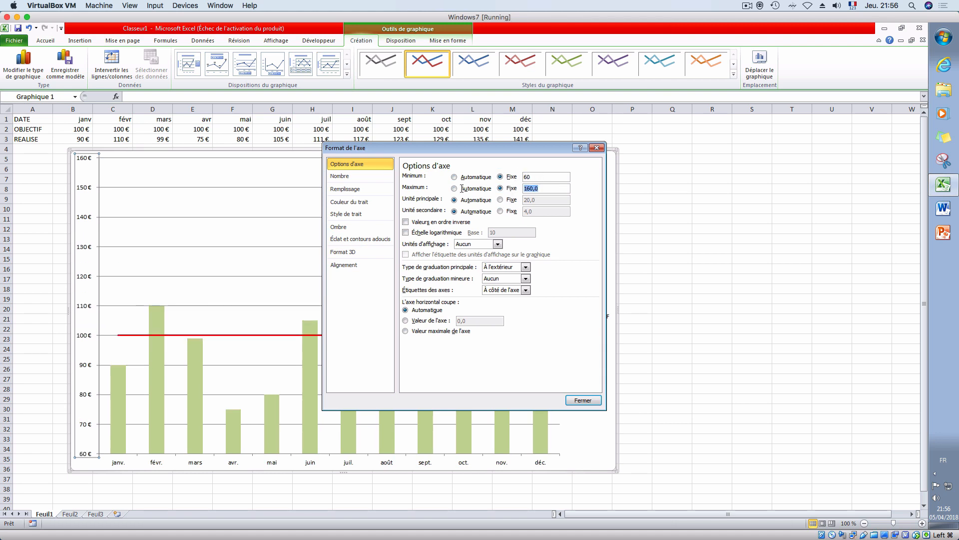
{"action": "type", "text": "200"}
Step: Set the vertical axis minimum to a fixed 0 and its maximum to automatic, and close the axis formatting
{"action": "left_click", "coordinate": [539, 177]}
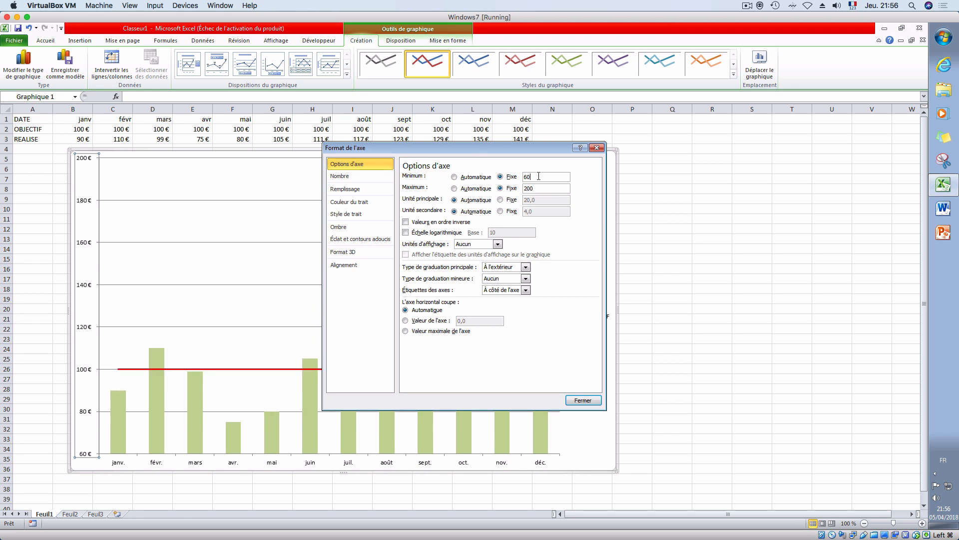
{"action": "left_click", "coordinate": [454, 177]}
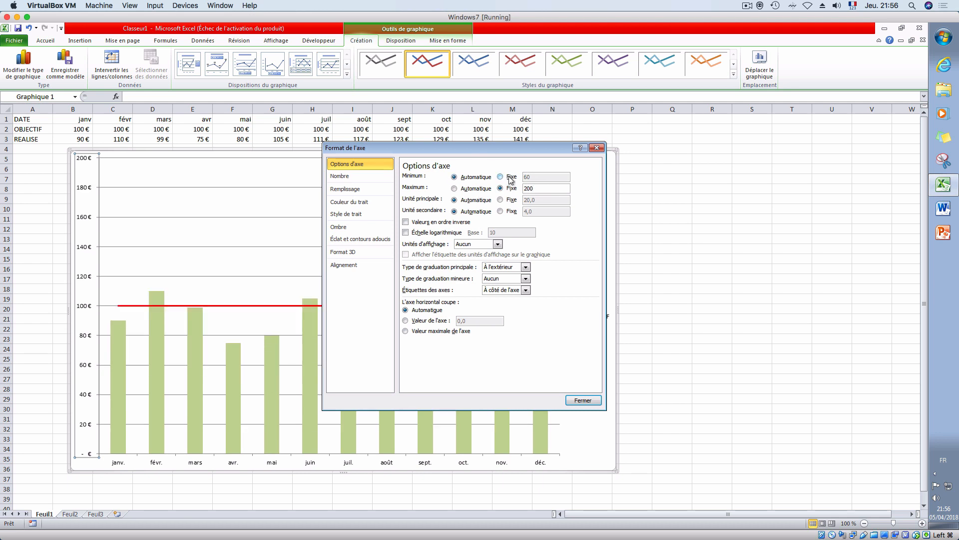
{"action": "left_click", "coordinate": [510, 177]}
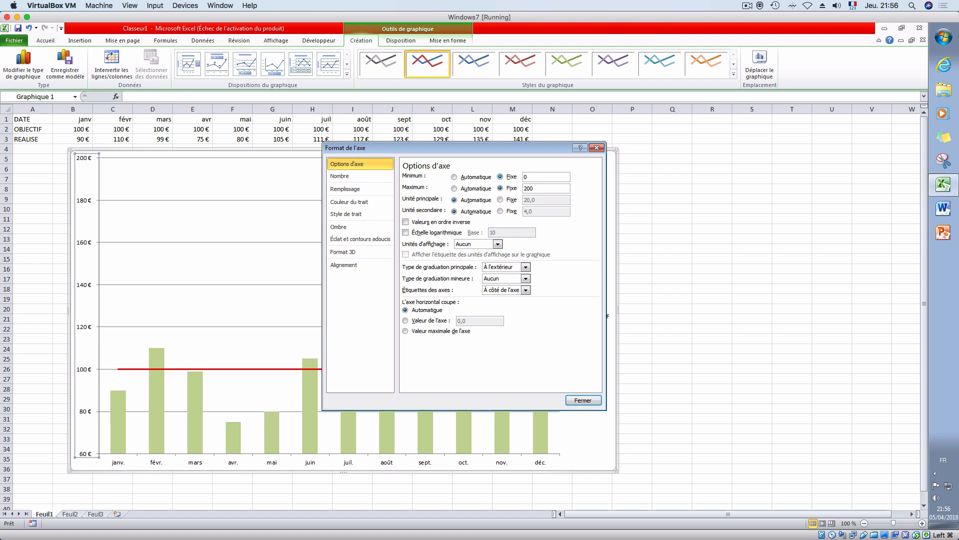
{"action": "type", "text": "0"}
{"action": "left_click", "coordinate": [454, 188]}
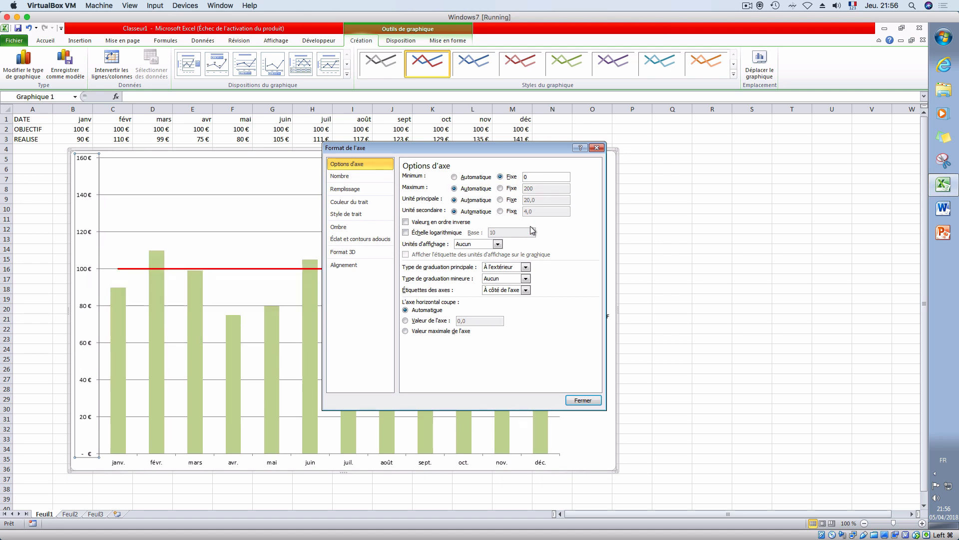
{"action": "left_click", "coordinate": [585, 401]}
Step: Move the chart legend into the plot area's upper-left corner, above the January and February columns
{"action": "left_click", "coordinate": [676, 398]}
{"action": "left_click", "coordinate": [599, 317]}
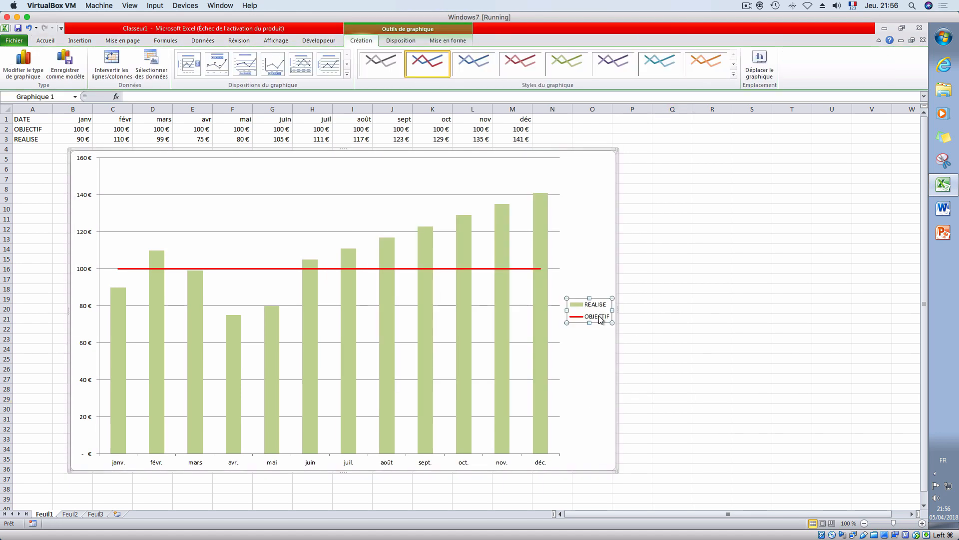
{"action": "left_click_drag", "start_coordinate": [587, 311], "coordinate": [133, 176]}
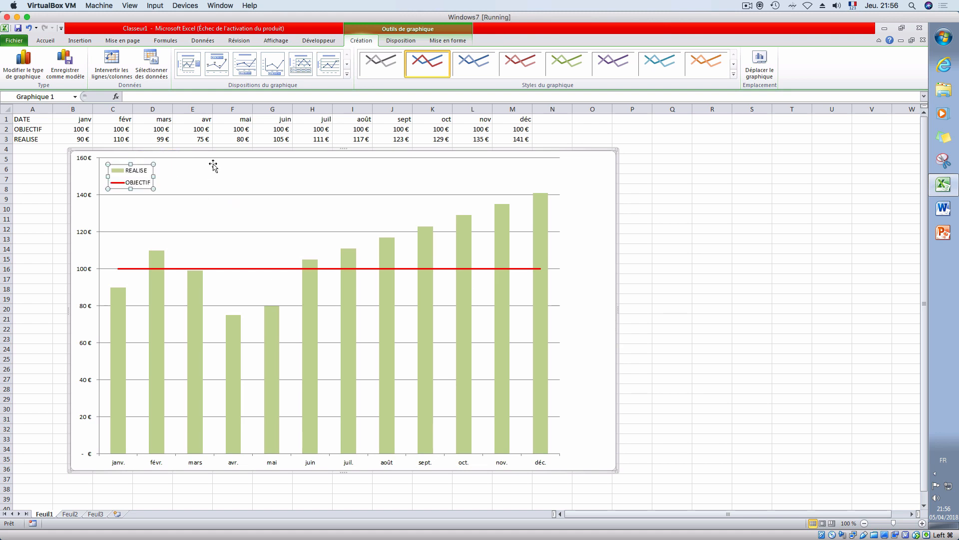
Step: Lower the plot area's top edge, widen it toward the chart's right border, and move the legend into the chart's upper-right corner
{"action": "left_click", "coordinate": [317, 161]}
{"action": "left_click_drag", "start_coordinate": [329, 157], "coordinate": [328, 206]}
{"action": "left_click_drag", "start_coordinate": [559, 330], "coordinate": [598, 334]}
{"action": "left_click_drag", "start_coordinate": [131, 176], "coordinate": [351, 182]}
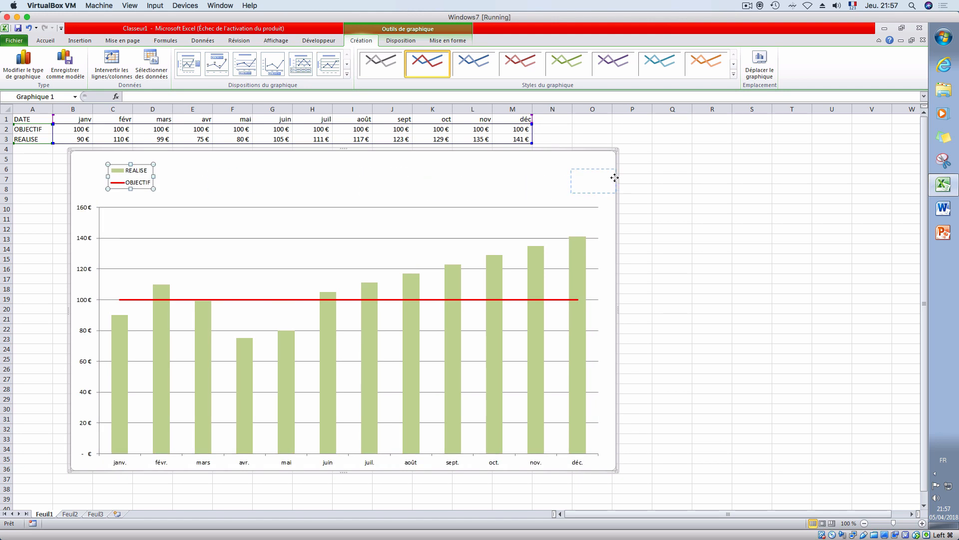
{"action": "left_click_drag", "start_coordinate": [614, 177], "coordinate": [568, 180]}
Step: Add data labels to the REALISE columns and delete the chart's horizontal gridlines
{"action": "left_click", "coordinate": [538, 289]}
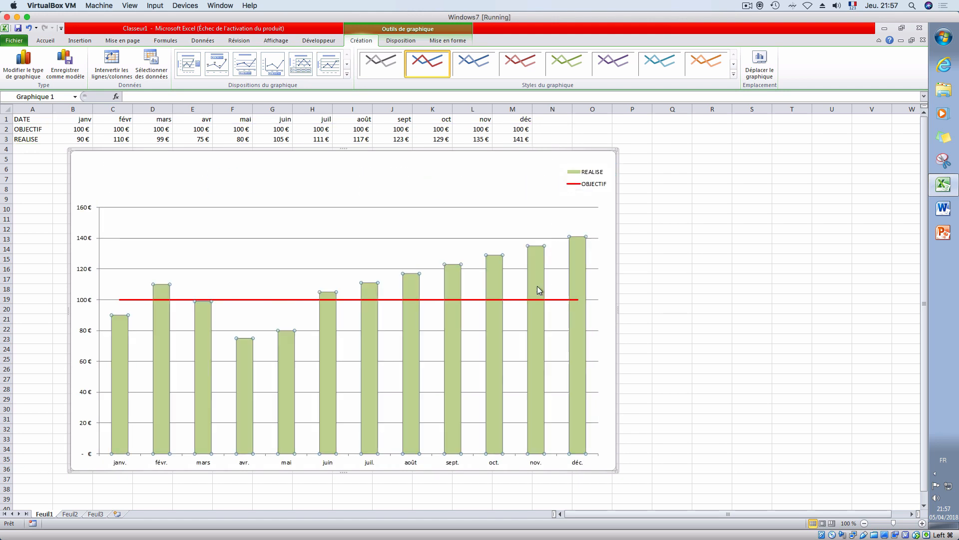
{"action": "right_click", "coordinate": [538, 290]}
{"action": "left_click", "coordinate": [590, 350]}
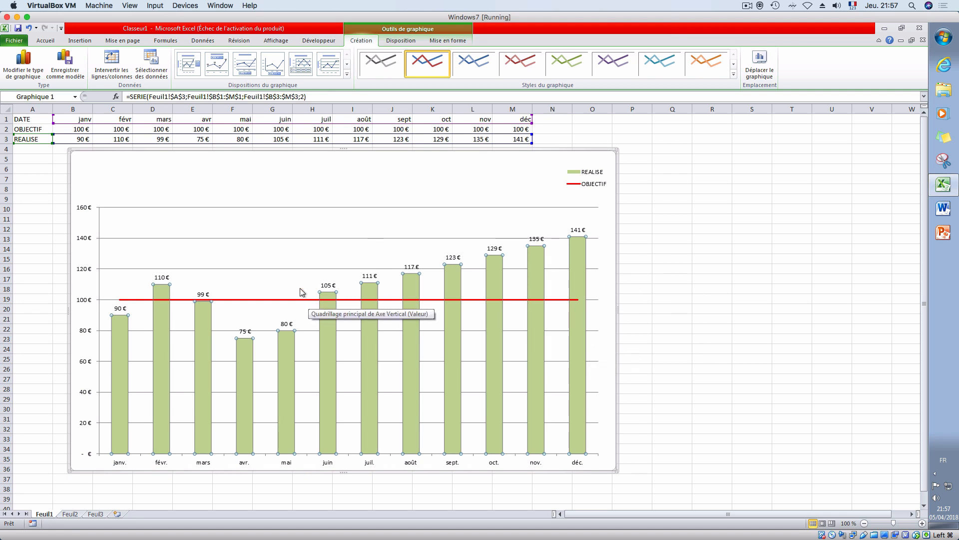
{"action": "left_click", "coordinate": [725, 301]}
{"action": "left_click", "coordinate": [238, 238]}
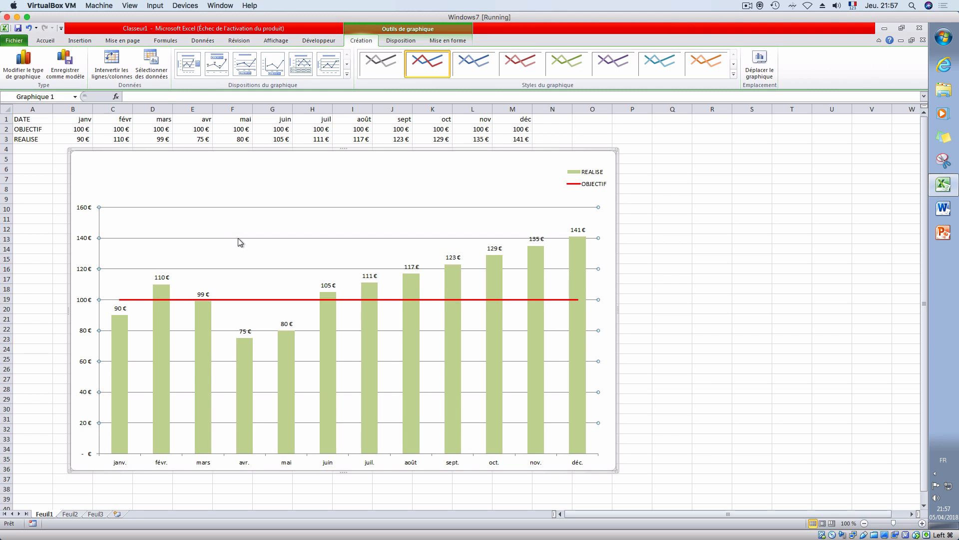
{"action": "key", "text": "Delete"}
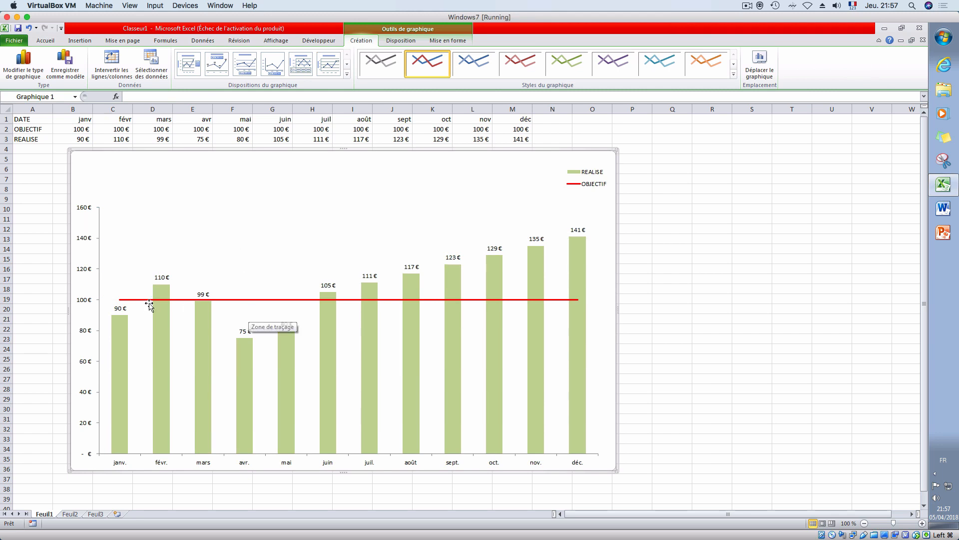
Step: Add the chart title "EVOLUTION DU CHIFFRE D'AFFAIRE"
{"action": "left_click", "coordinate": [388, 41]}
{"action": "left_click", "coordinate": [180, 70]}
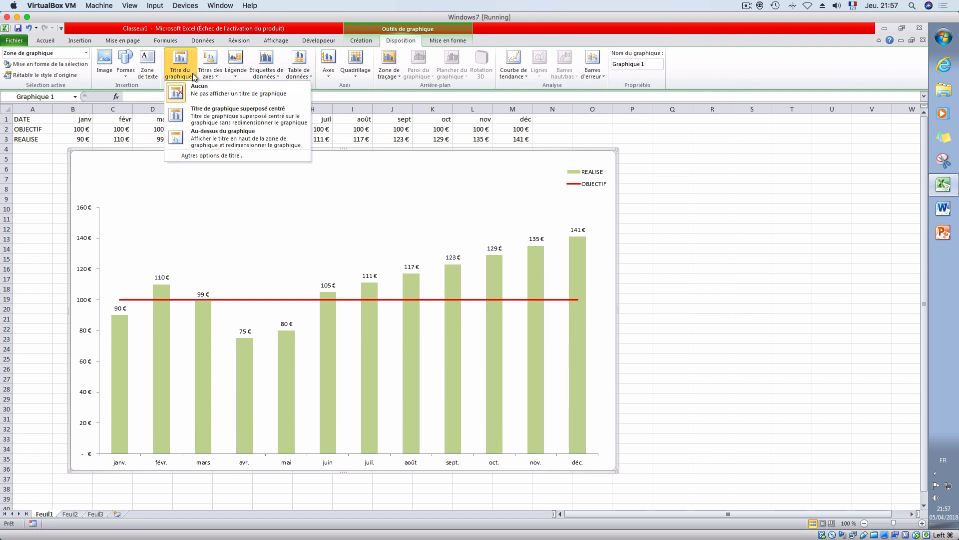
{"action": "triple_click", "coordinate": [316, 167]}
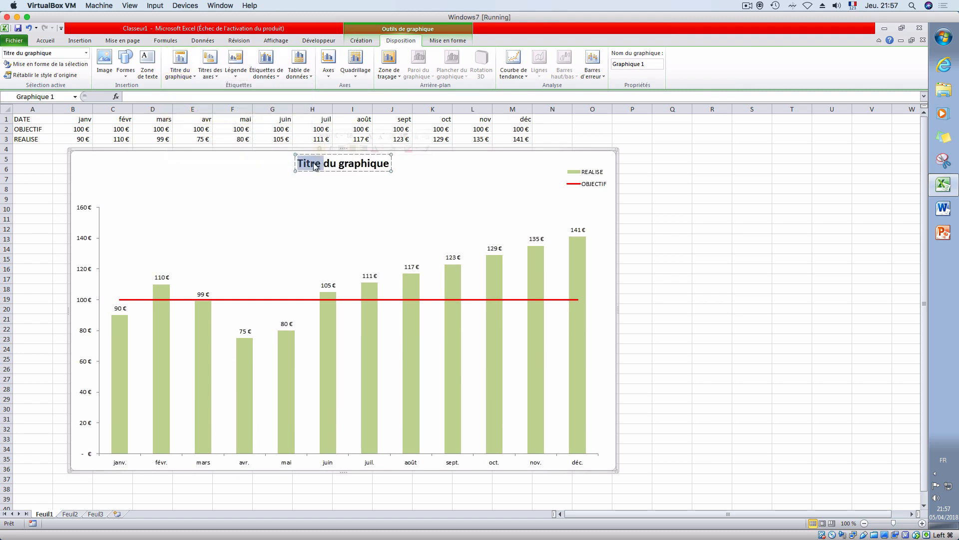
{"action": "type", "text": "EVOLUTION D"}
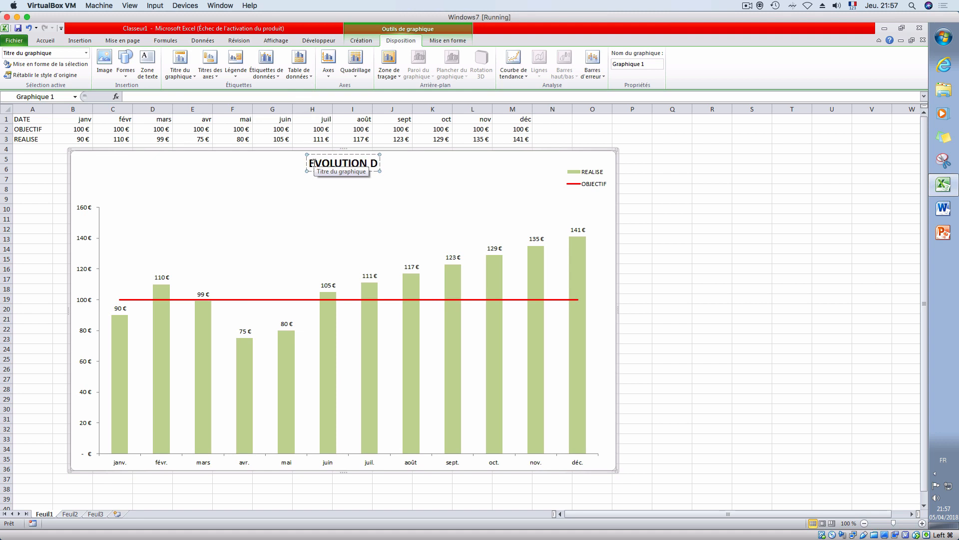
{"action": "type", "text": "U CHIFFRE D'AFFA"}
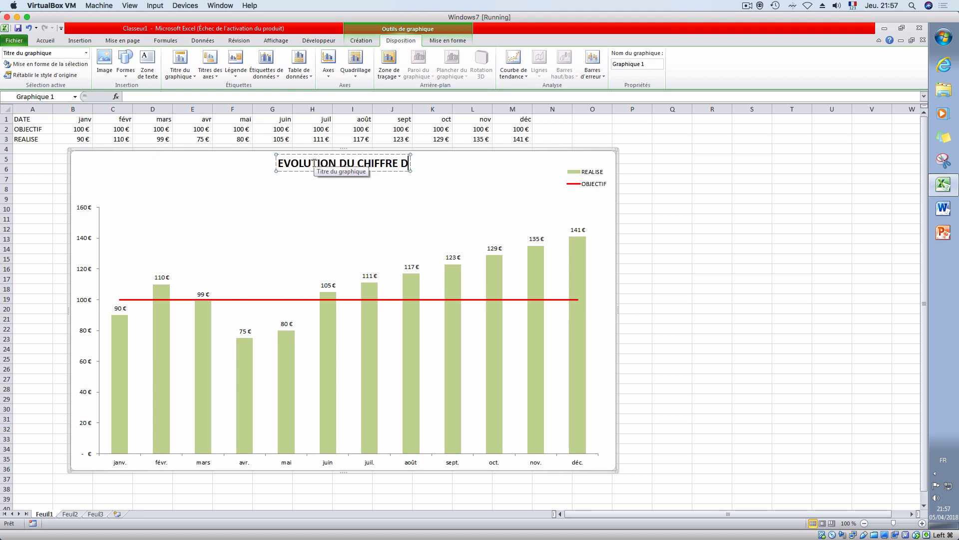
{"action": "type", "text": "IRE"}
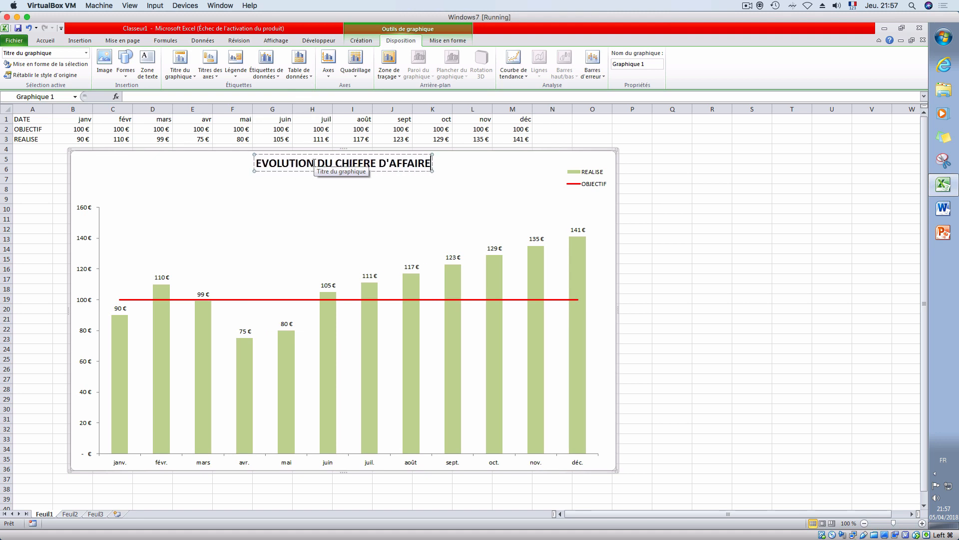
{"action": "key", "text": "Escape"}
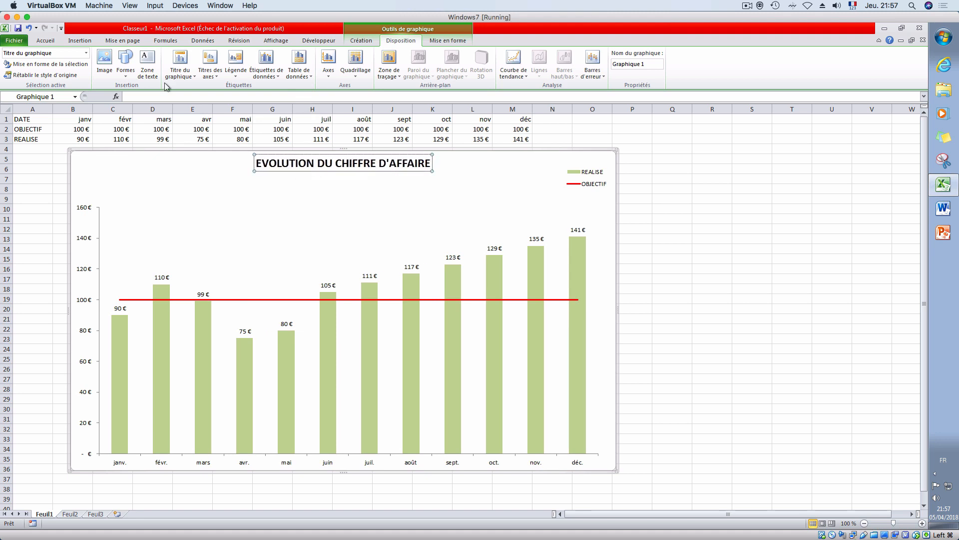
Step: Enlarge the chart title to 32 pt, shift it slightly down and left, and deselect the chart
{"action": "left_click", "coordinate": [46, 40]}
{"action": "left_click", "coordinate": [197, 57]}
{"action": "left_click", "coordinate": [197, 57]}
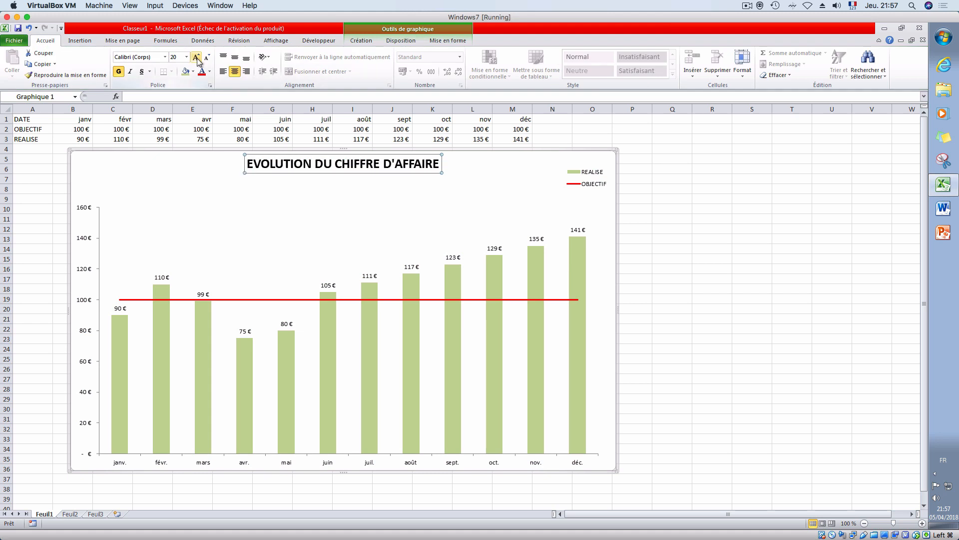
{"action": "left_click", "coordinate": [197, 57]}
{"action": "left_click", "coordinate": [197, 57]}
{"action": "left_click", "coordinate": [197, 57]}
{"action": "left_click", "coordinate": [197, 57]}
{"action": "left_click", "coordinate": [197, 57]}
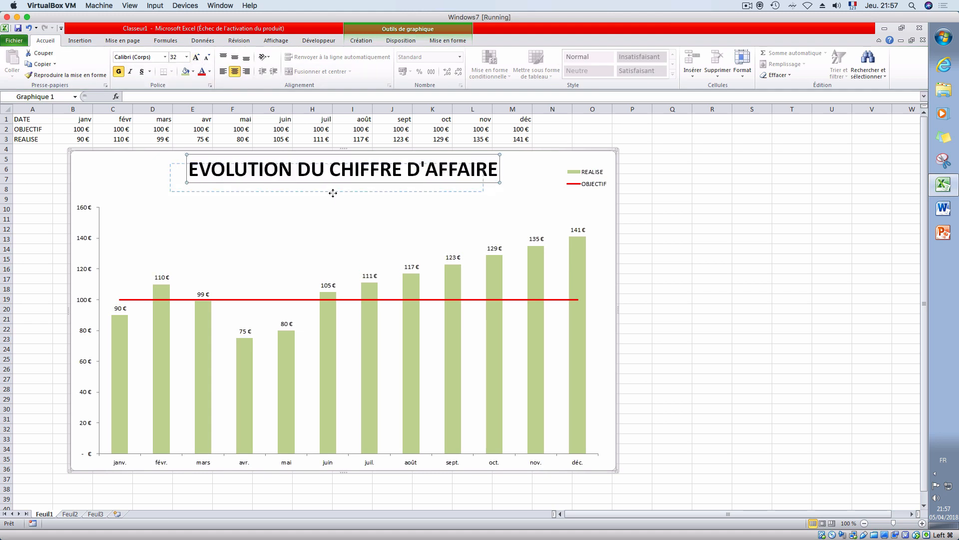
{"action": "left_click", "coordinate": [716, 232]}
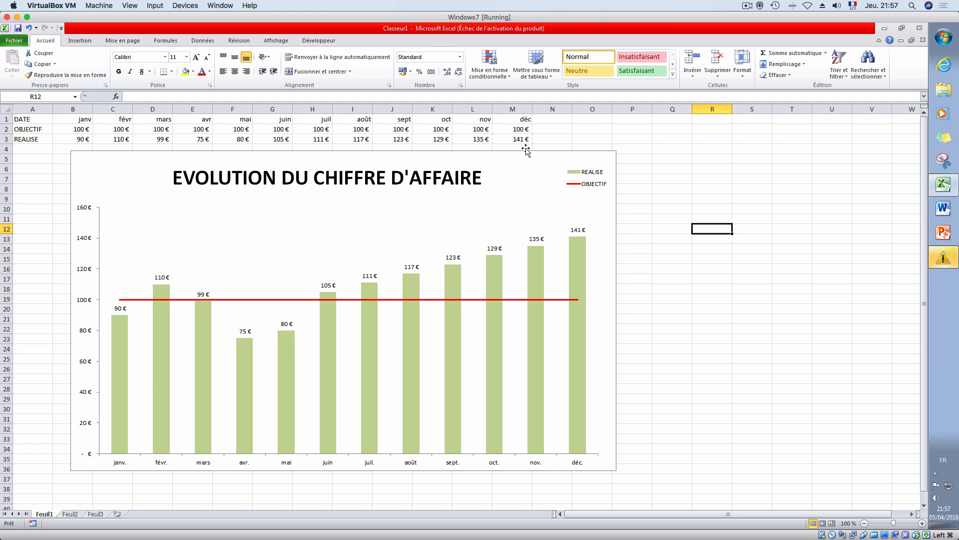
Step: Select the OBJECTIF and REALISE values in B2:M3
{"action": "left_click_drag", "start_coordinate": [516, 142], "coordinate": [73, 127]}
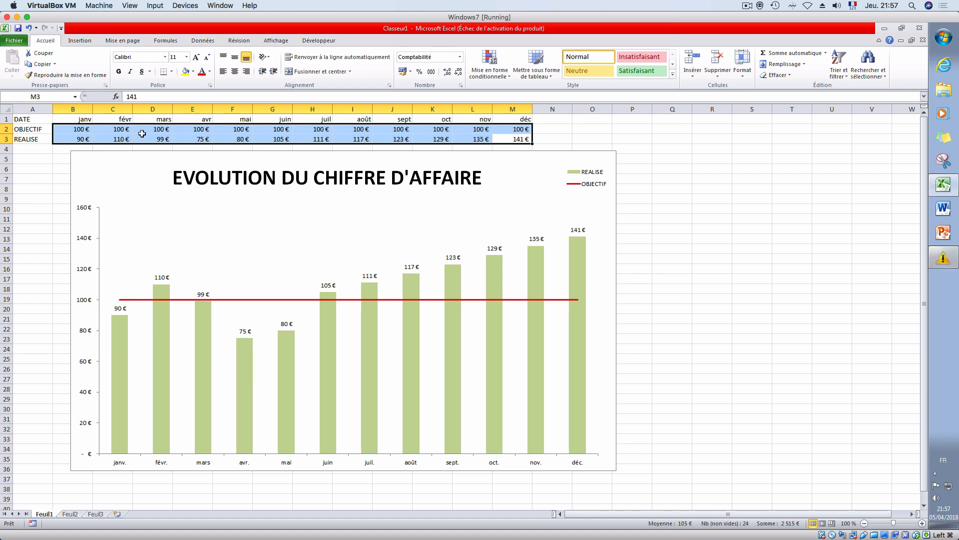